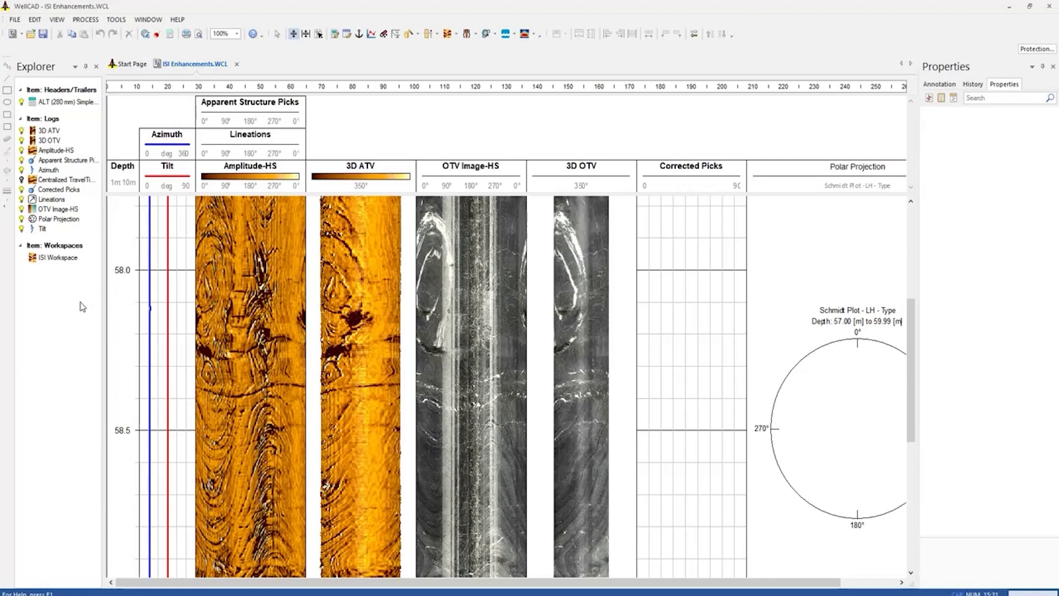
Open the ISI Workspace and pick the dark structure near 59.1 m on the Amplitude-HS image with an aperture of about 16 mm
double_click(57, 258)
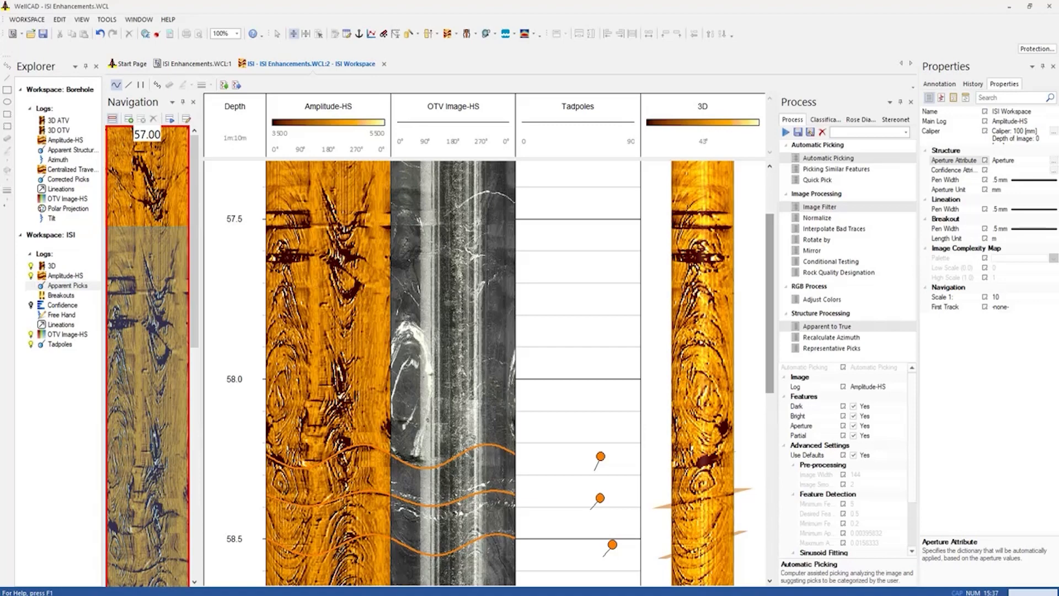
drag(771, 270, 767, 428)
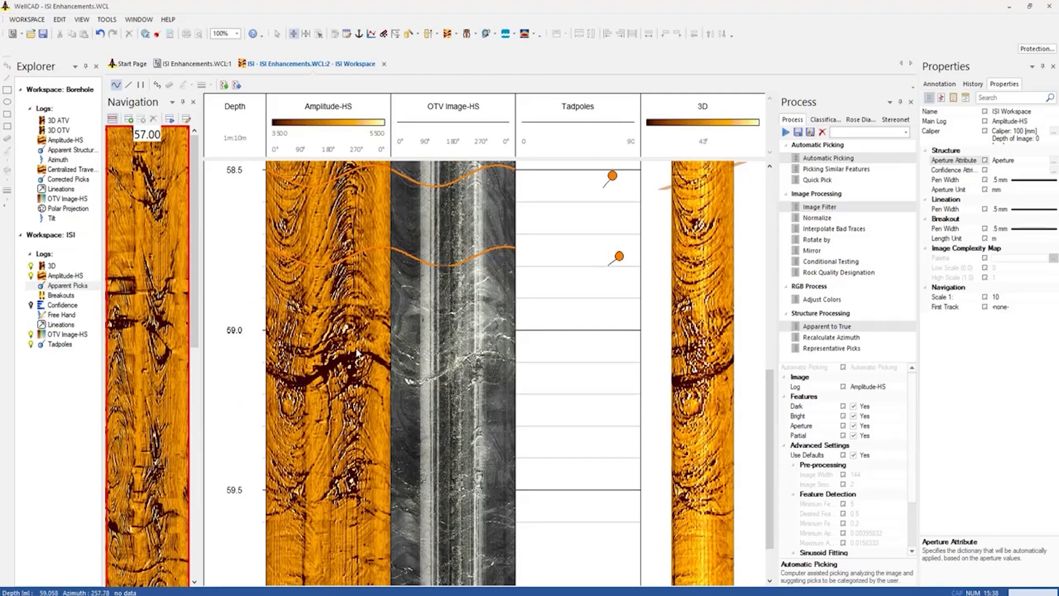
click(302, 377)
click(362, 351)
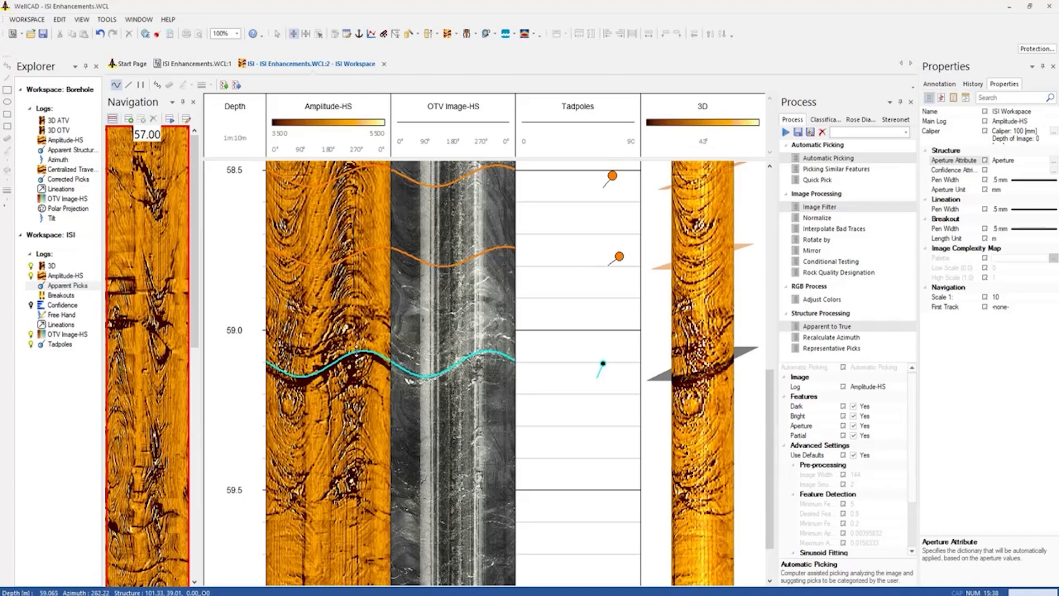
drag(331, 364, 324, 373)
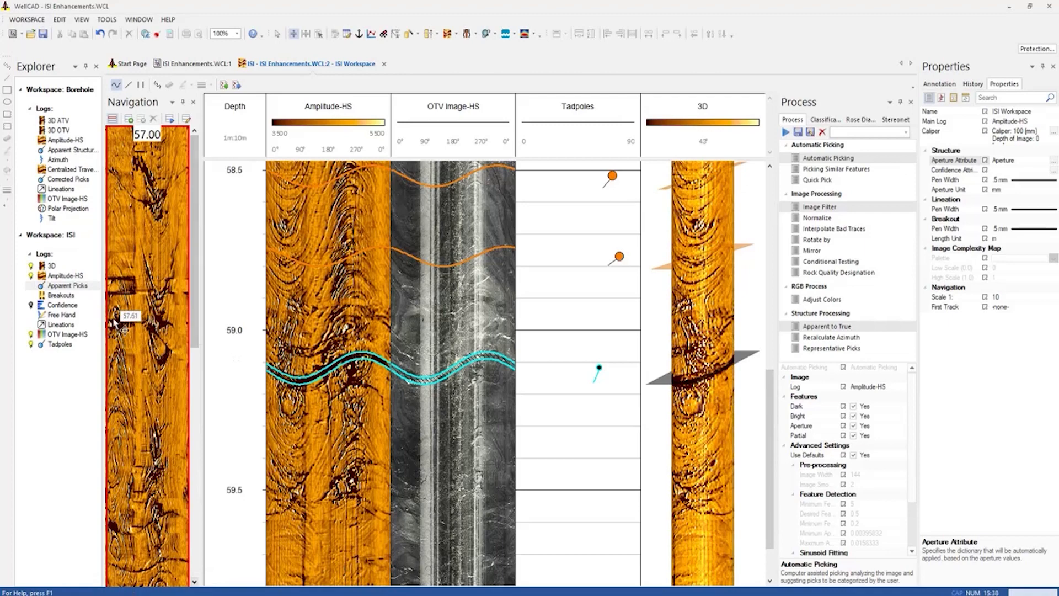
Inspect the aperture value of the 59.12 m structure in the Apparent Picks data table, leaving the table closed
right_click(67, 287)
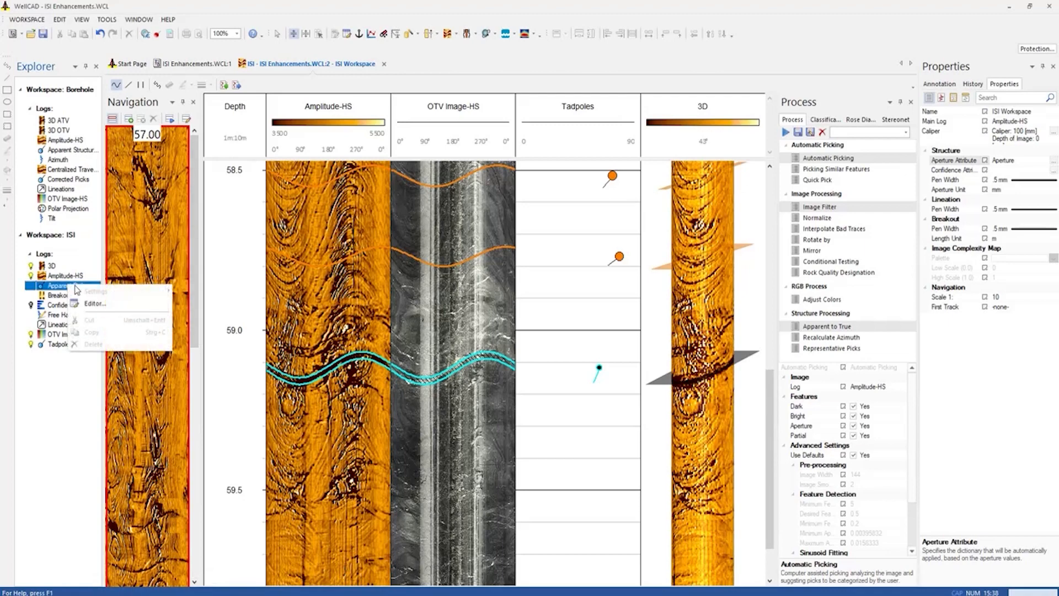
click(94, 308)
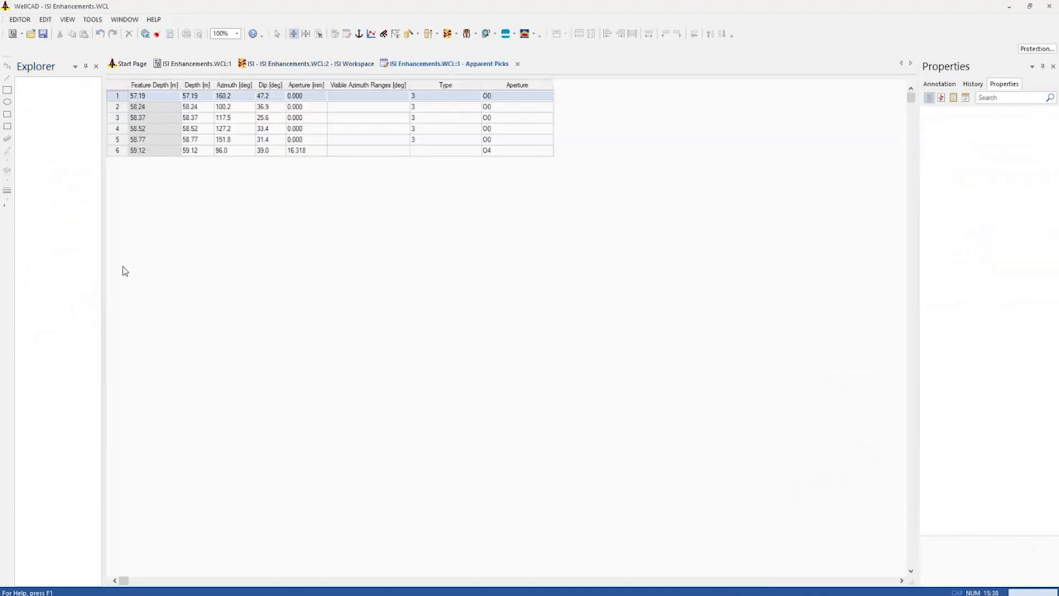
double_click(323, 151)
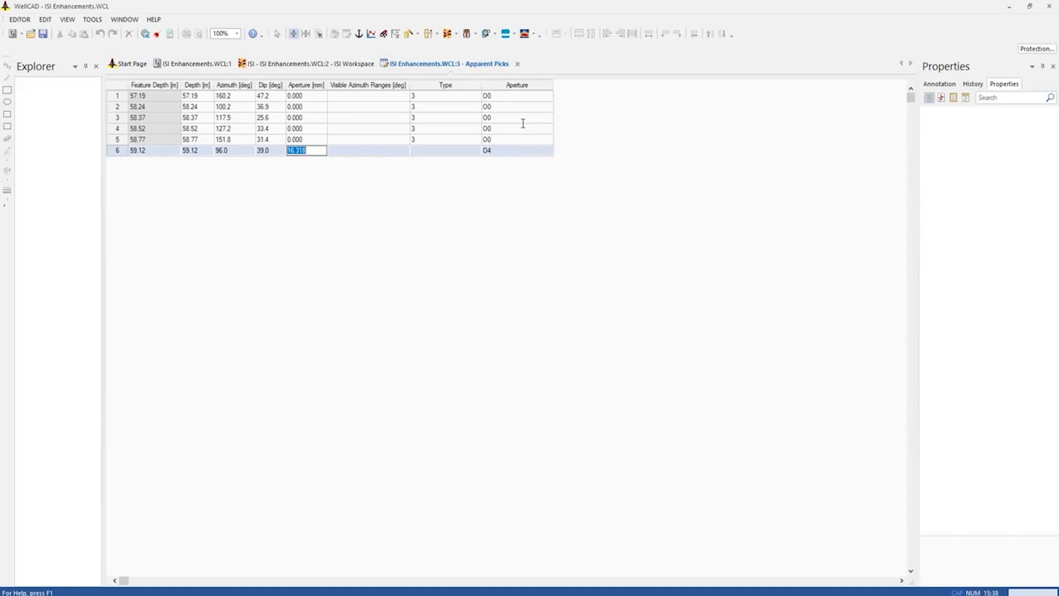
click(518, 65)
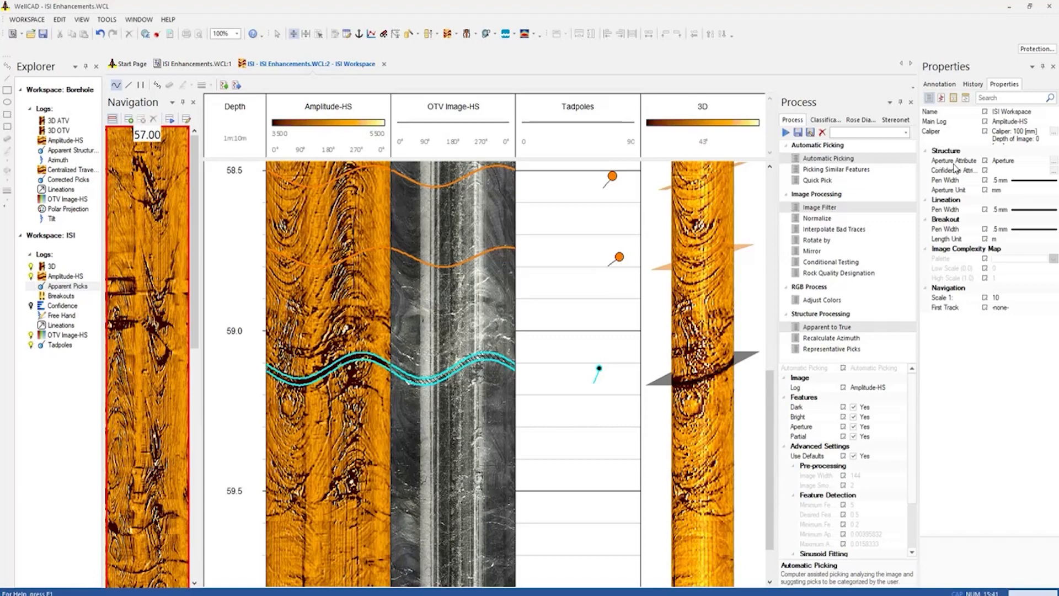
Review the workspace's aperture category ranges and browse the available structure dictionaries without loading another one
click(1054, 161)
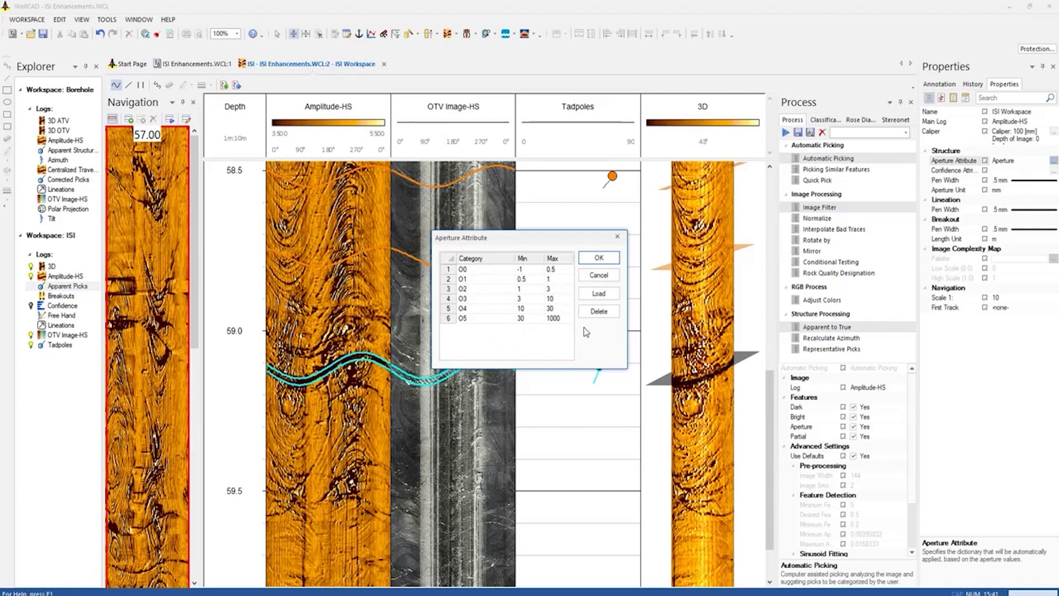
click(606, 296)
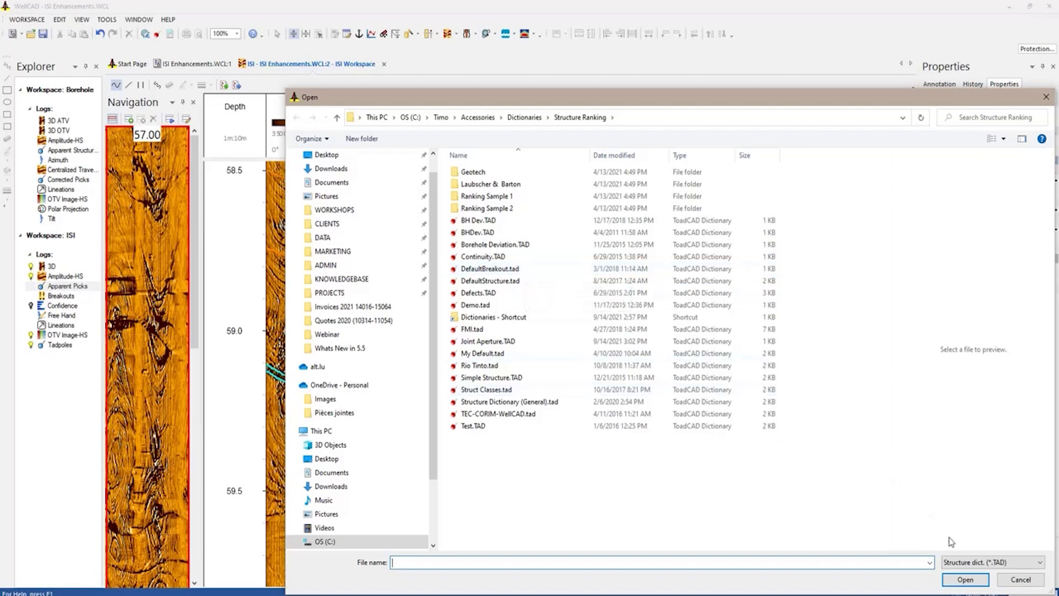
click(1003, 580)
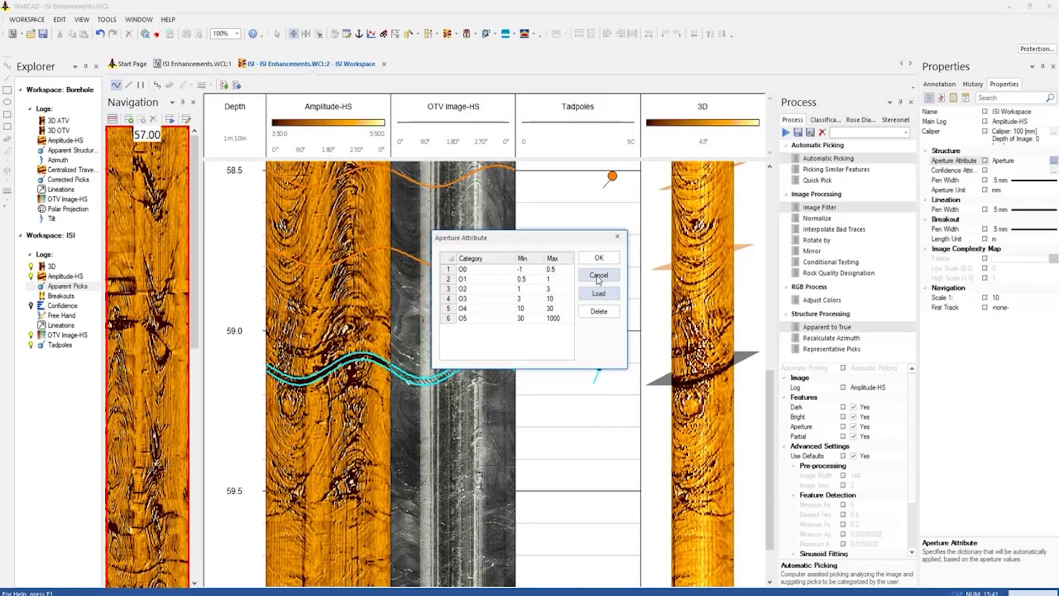
click(600, 259)
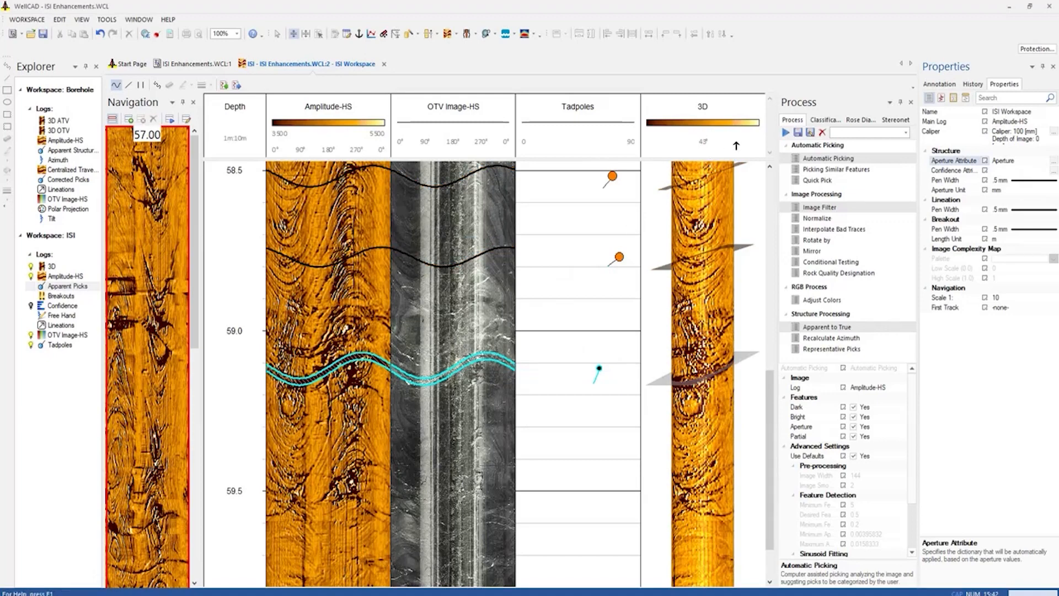
Make Type the active attribute for displaying and classifying the structure picks
click(824, 122)
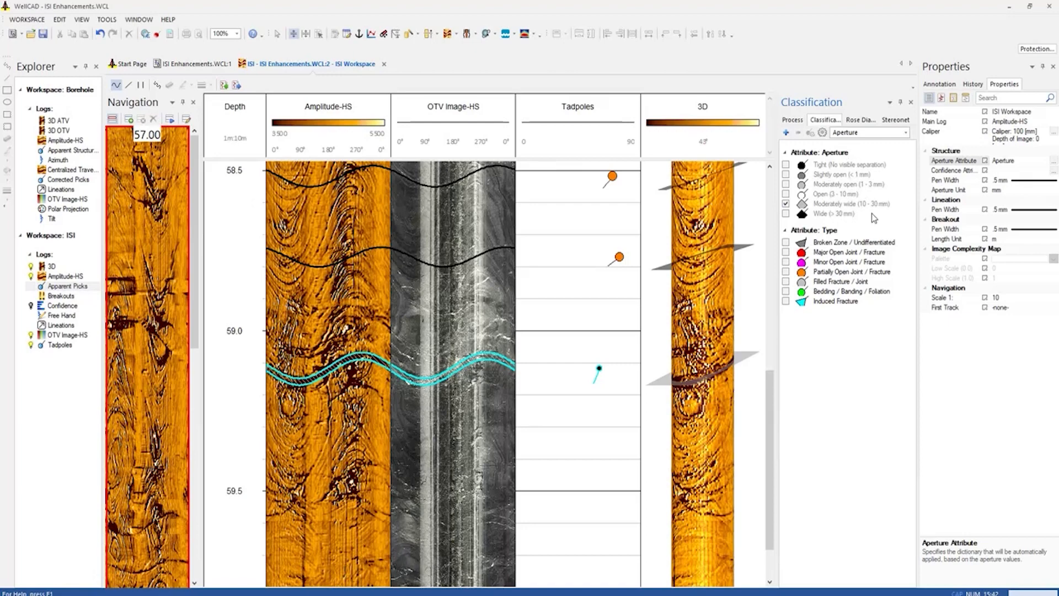
click(906, 134)
click(894, 151)
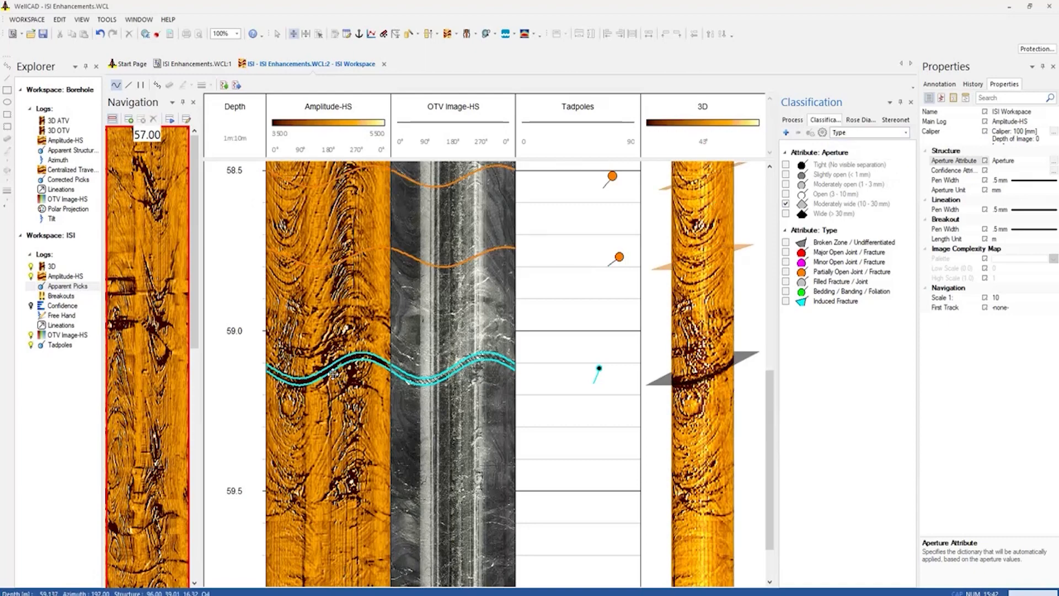
Readjust the aperture of the pick near 59.1 m, widening it to about 58 mm and narrowing it down to about 11 mm
drag(331, 374, 330, 398)
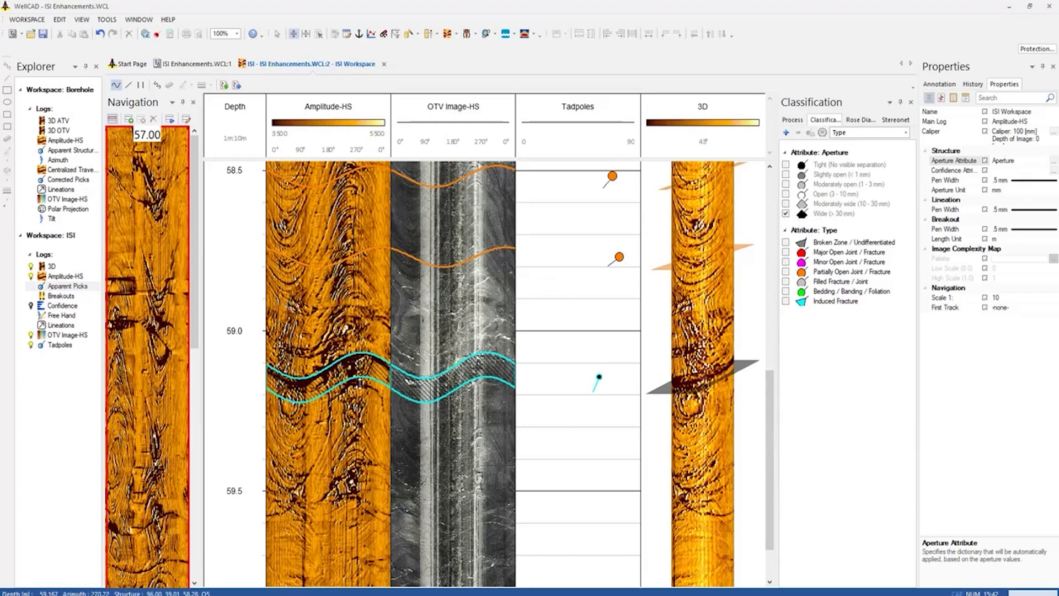
drag(327, 391, 326, 375)
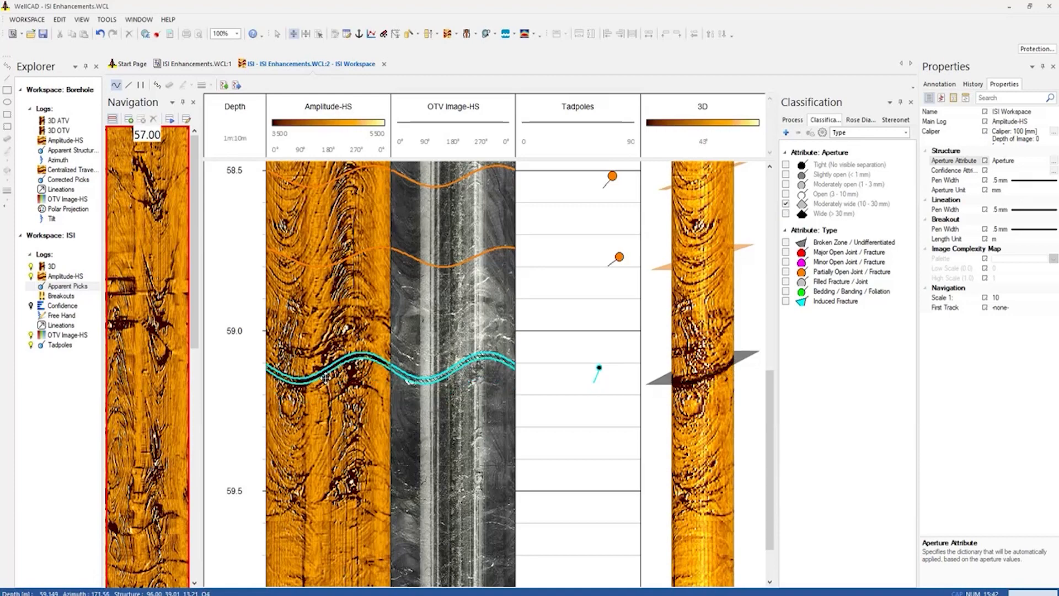
mouse_move(326, 377)
mouse_down()
mouse_move(326, 392)
mouse_move(323, 372)
mouse_up()
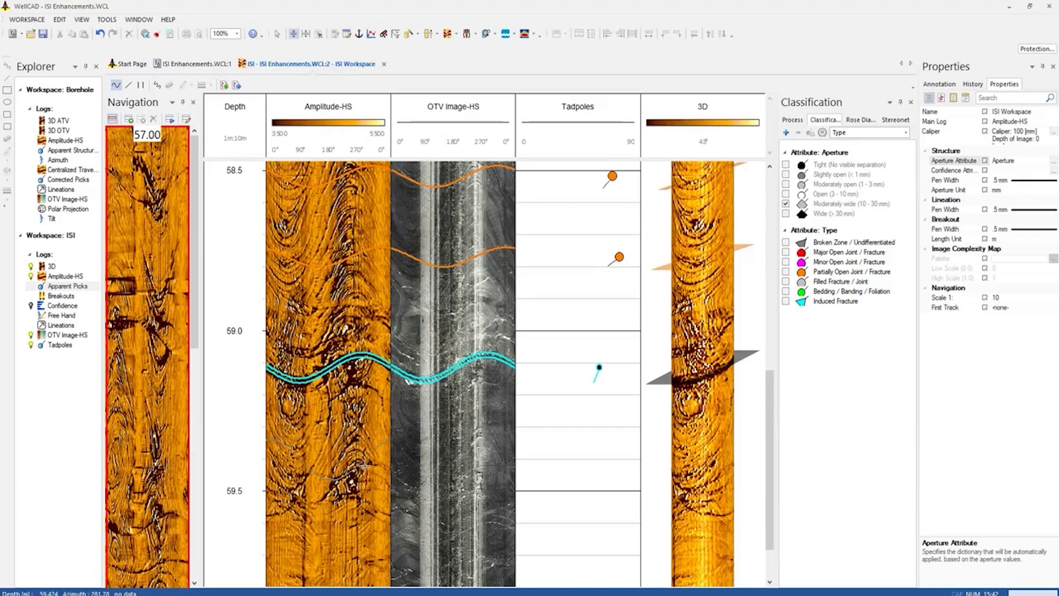
Pick the steep structure near 59.5 m on the Amplitude-HS image and limit its visible part to about 182° to 316° azimuth
click(377, 465)
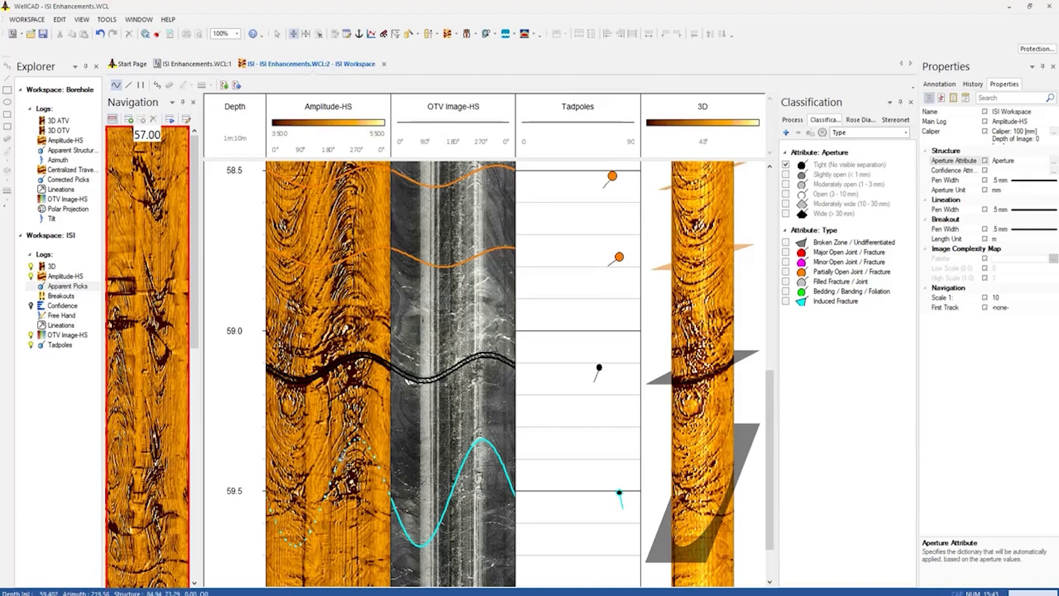
click(330, 485)
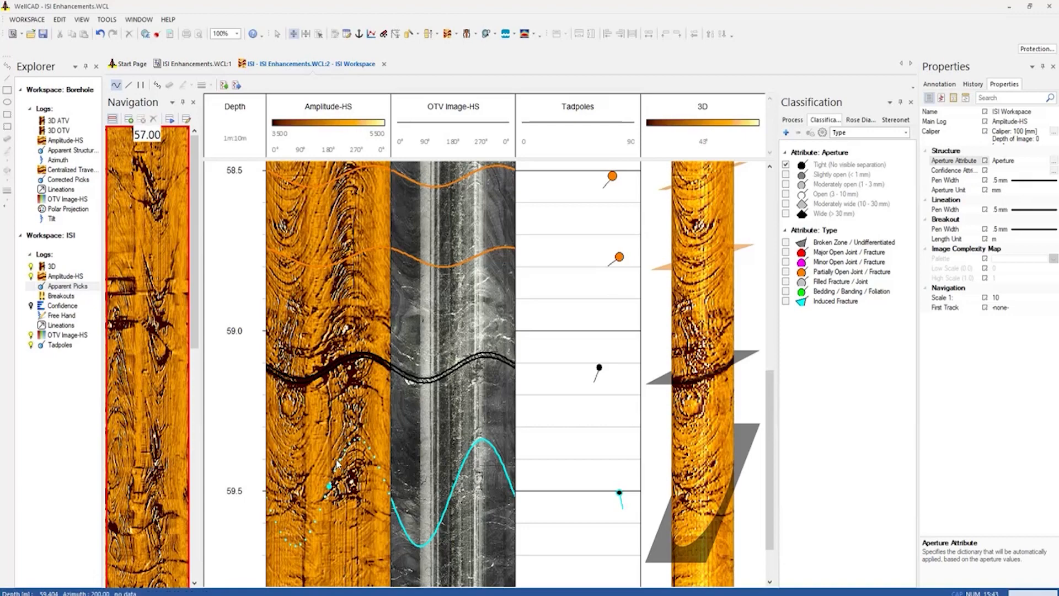
click(376, 458)
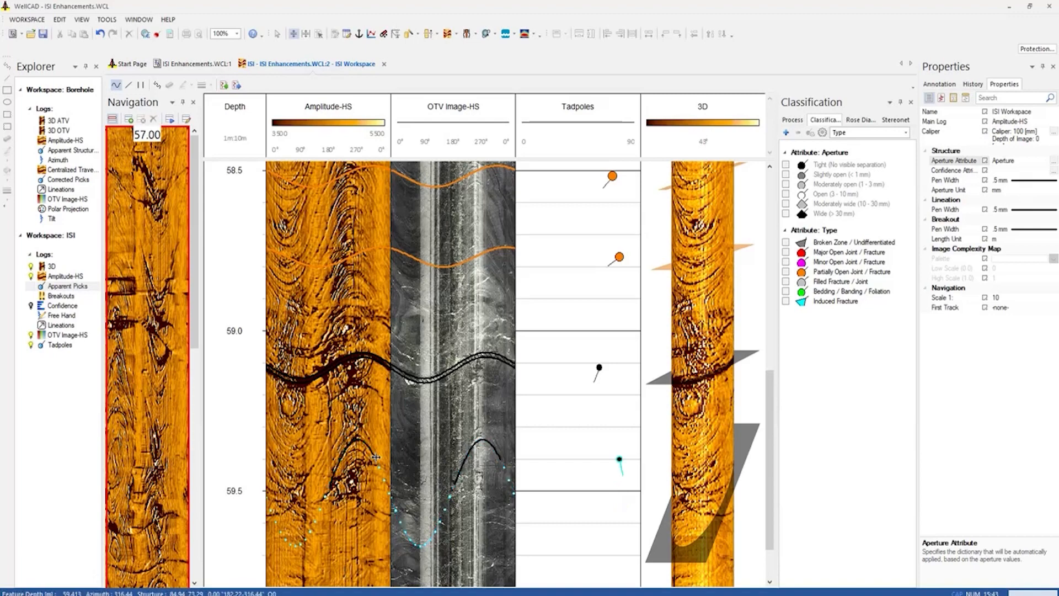
click(400, 441)
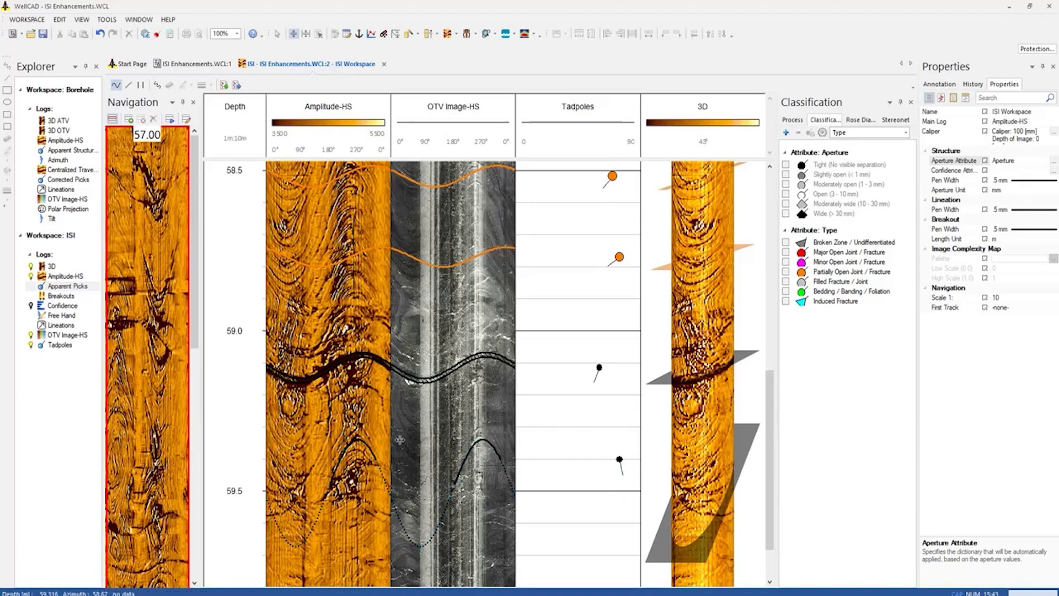
Classify the partially visible pick near 59.5 m as Minor Open Joint / Fracture
click(792, 263)
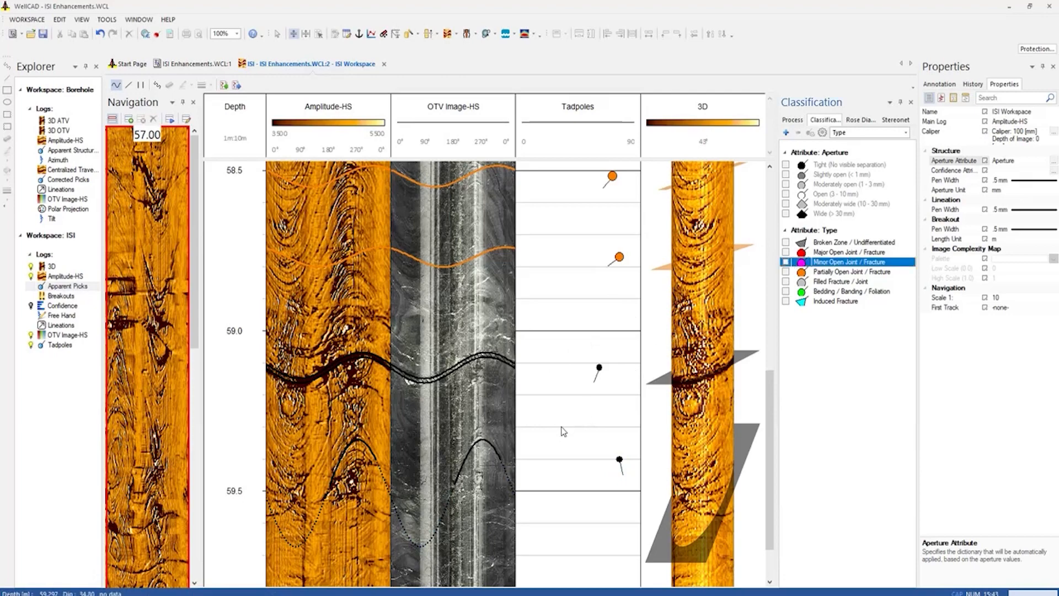
click(457, 482)
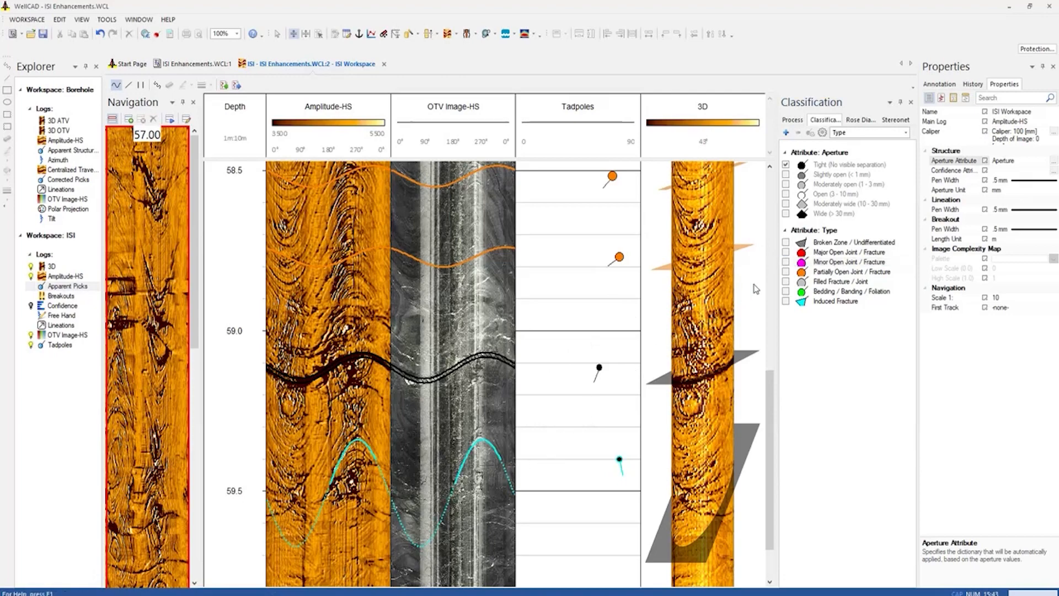
click(786, 262)
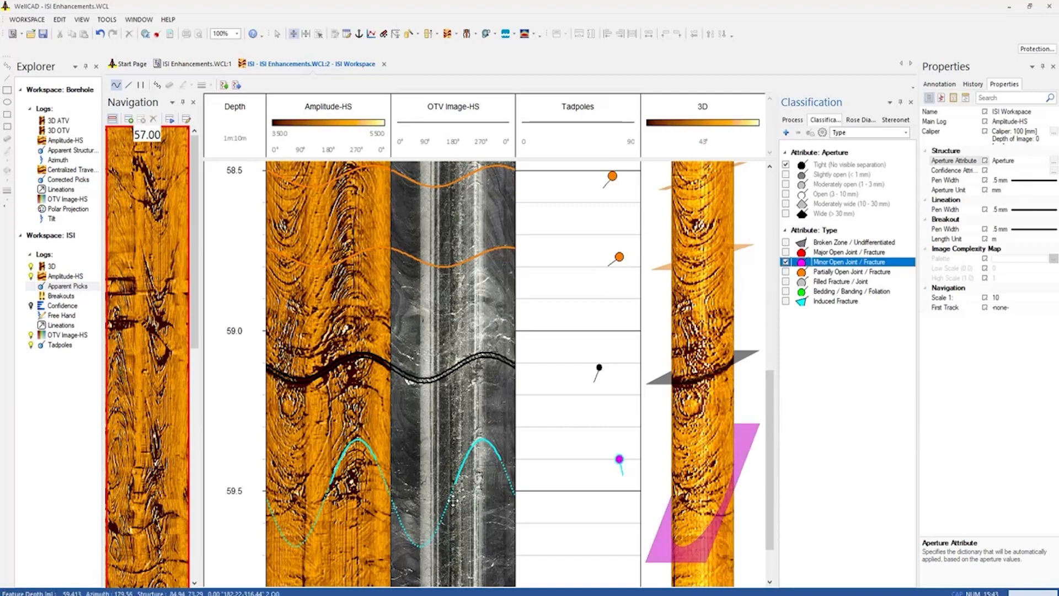
click(492, 540)
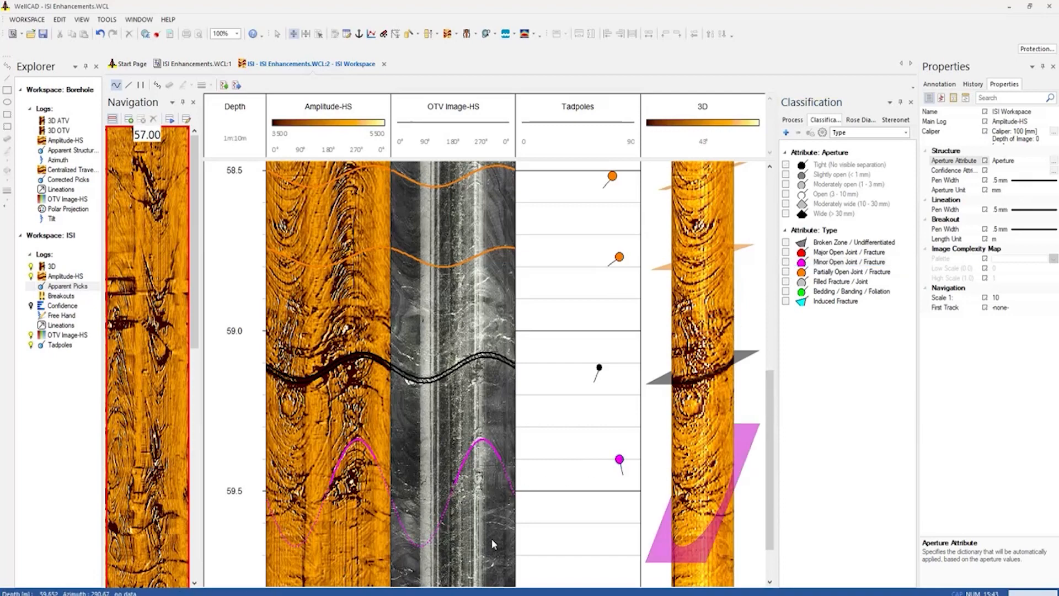
click(400, 525)
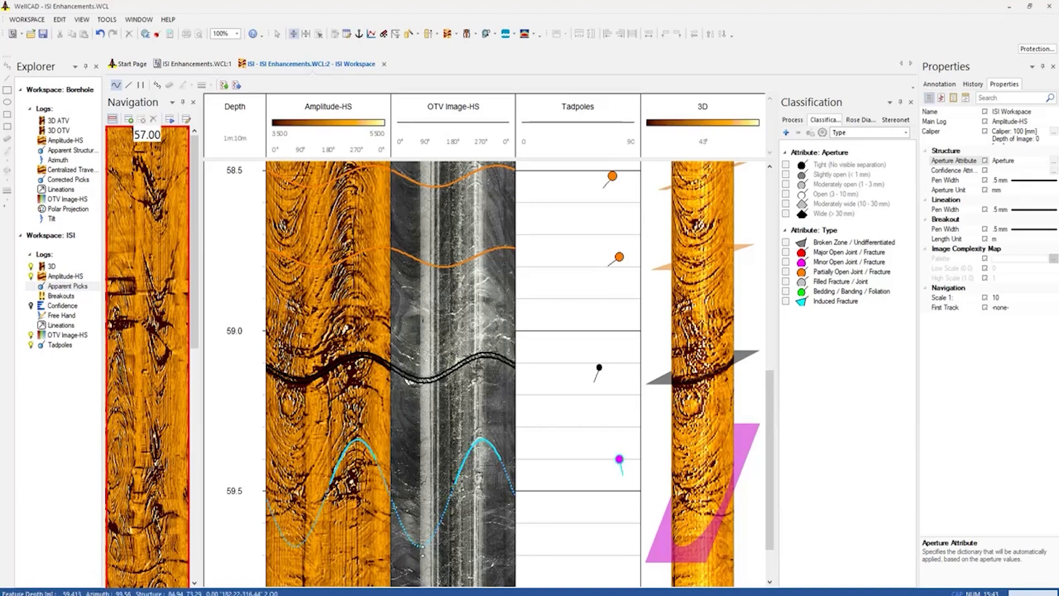
click(519, 505)
click(467, 486)
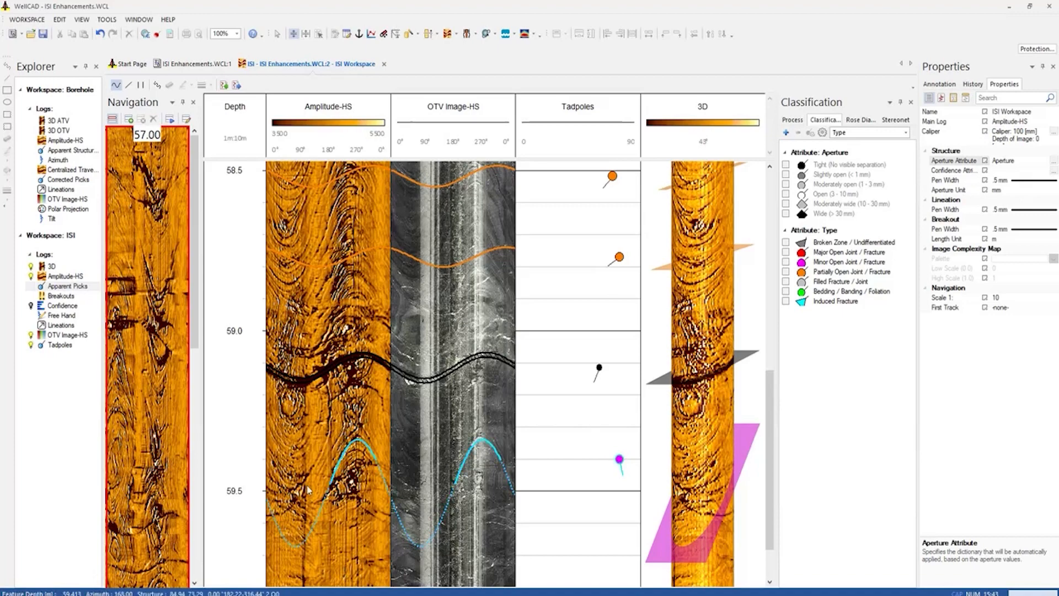
Examine the feature depth, visible azimuth range and type of the partial structure in the Apparent Picks data table
right_click(65, 288)
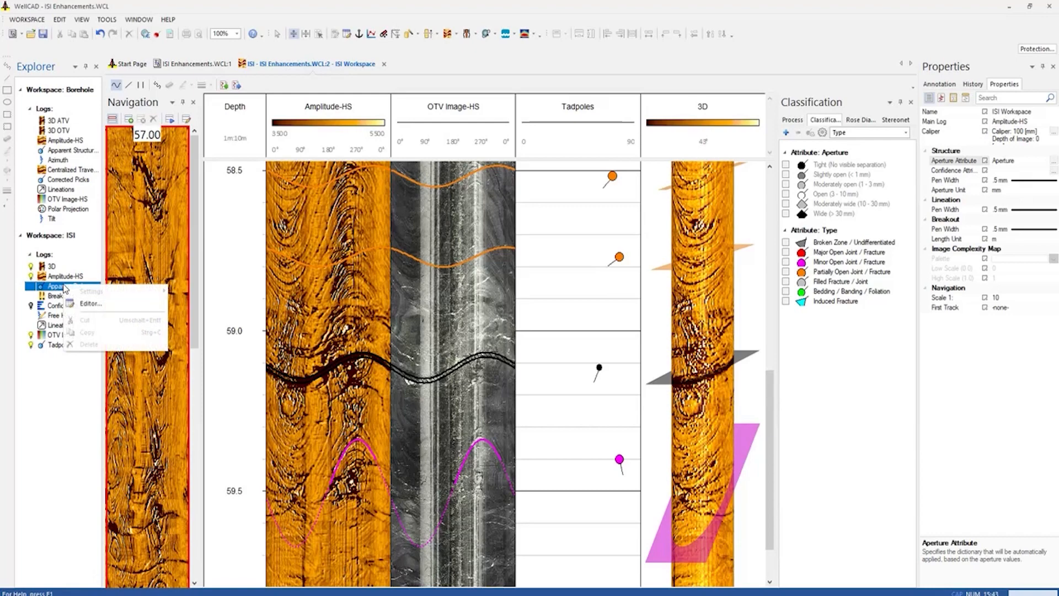
click(95, 307)
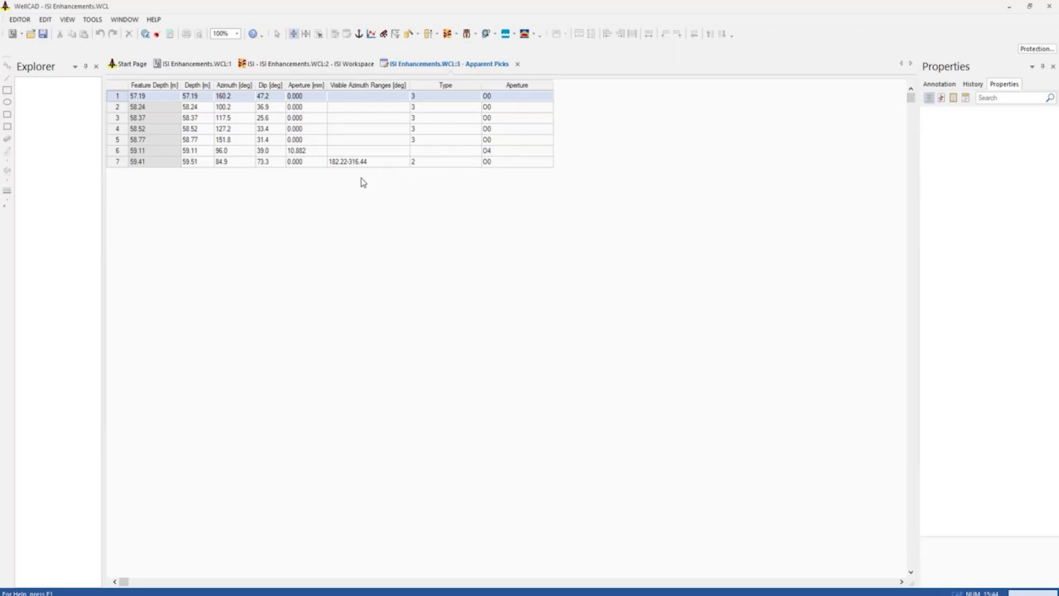
click(517, 64)
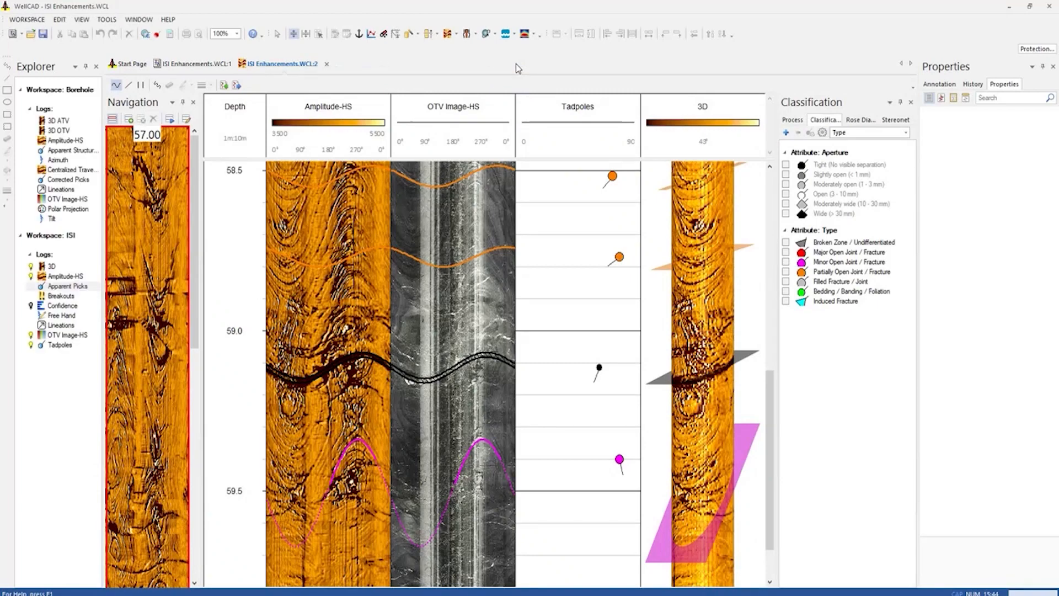
Pick the steep structure bottoming out near 57.7 m on the Amplitude-HS image, with an aperture of about 5.8 mm
drag(773, 389, 762, 193)
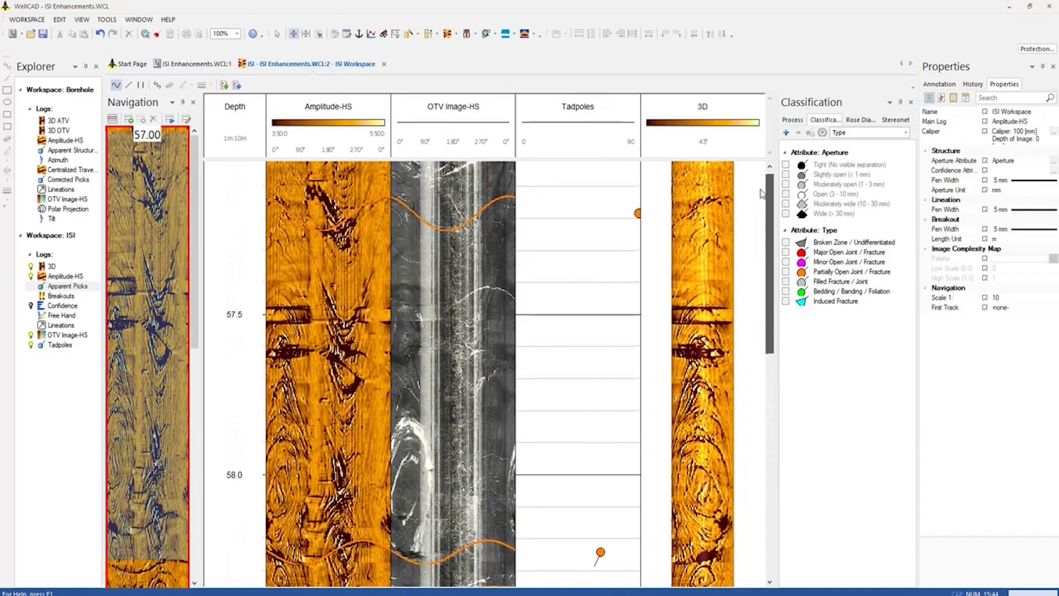
click(352, 381)
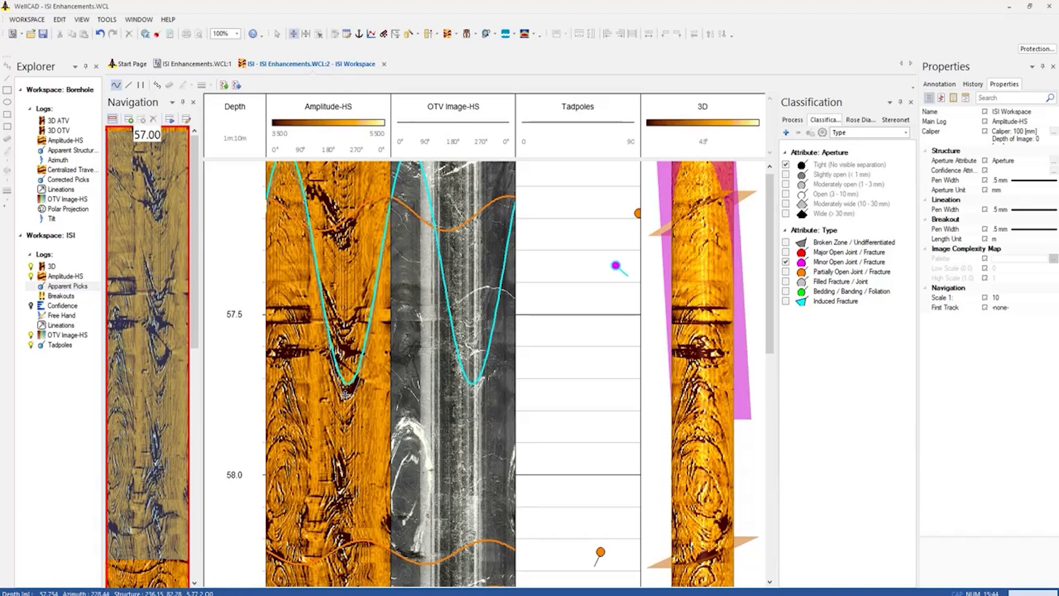
click(345, 394)
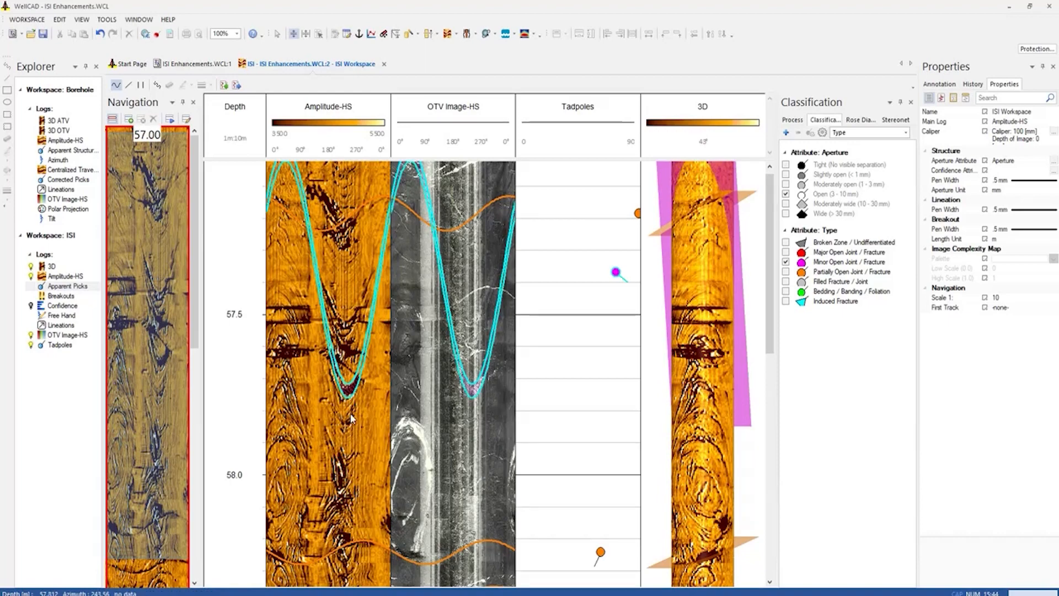
Limit the visible part of the steep pick near 57.7 m to about 182° to 270° azimuth
drag(359, 389, 333, 401)
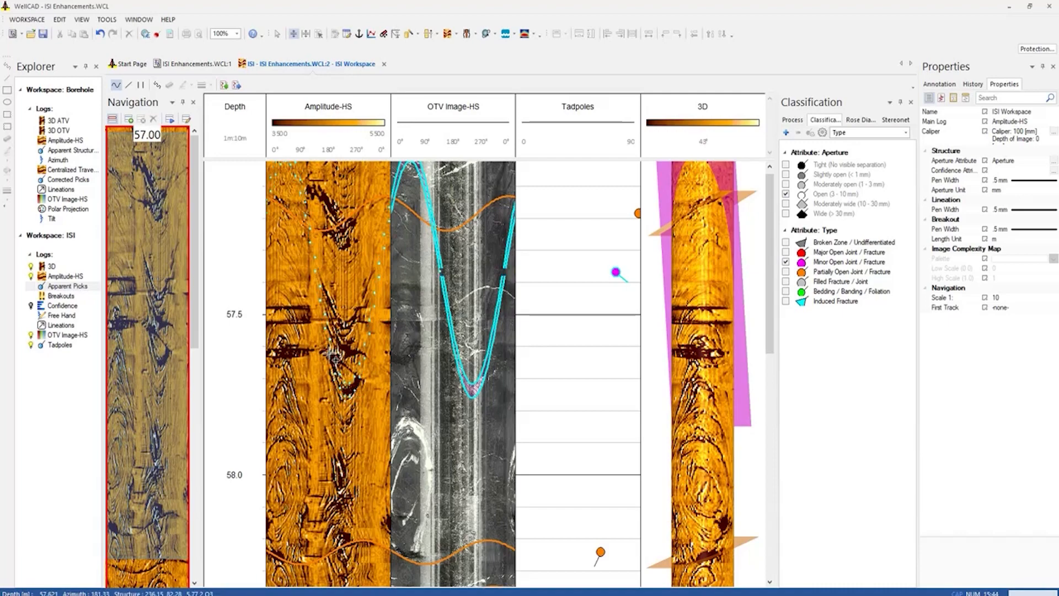
click(360, 379)
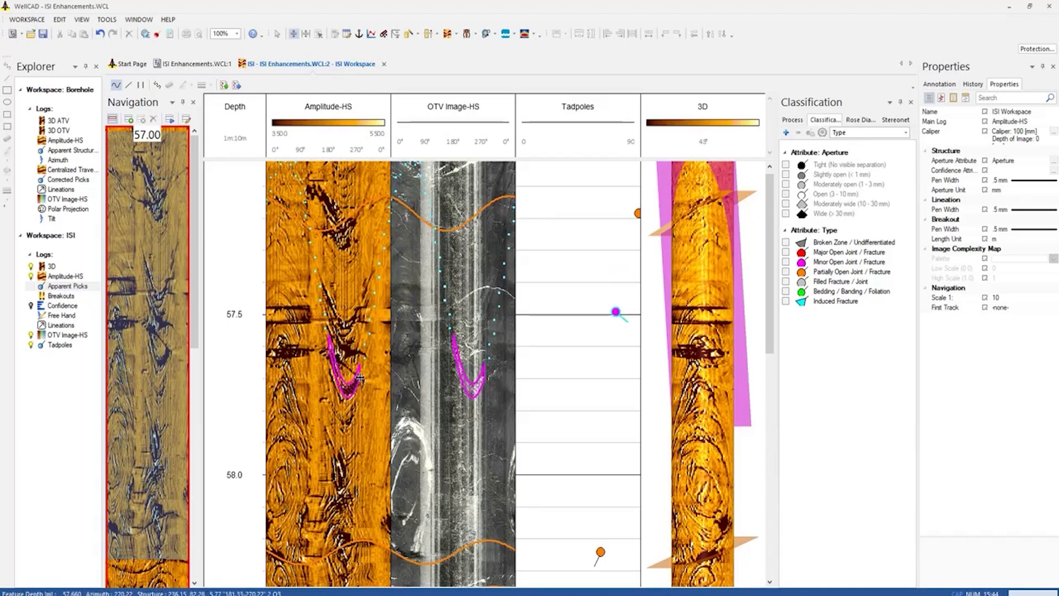
click(481, 391)
click(500, 415)
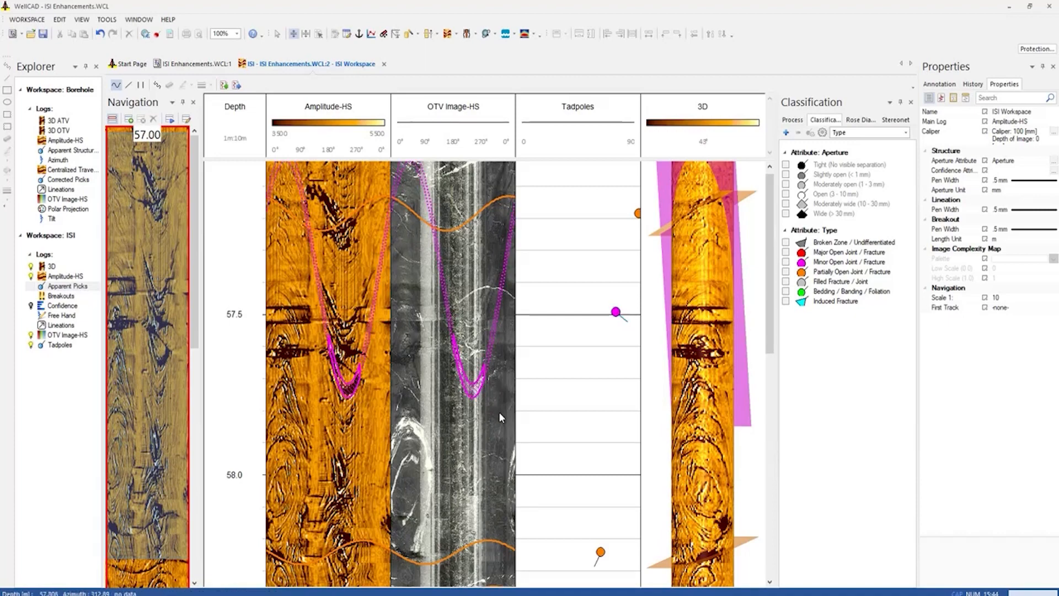
Inspect the partially visible steep pick near 57.7 m from another angle in the 3D log
click(482, 371)
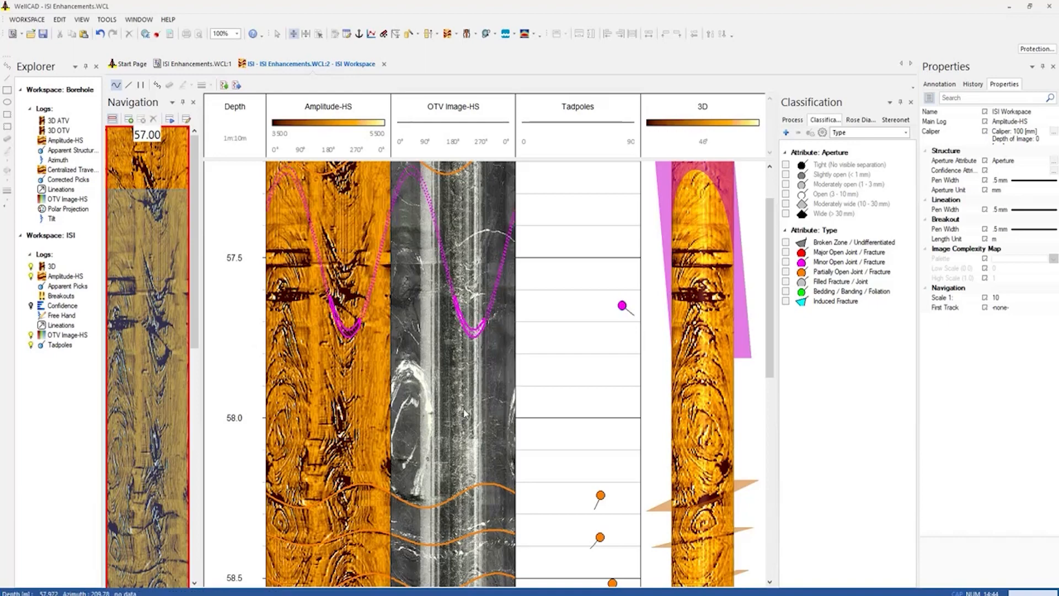
drag(716, 388, 687, 396)
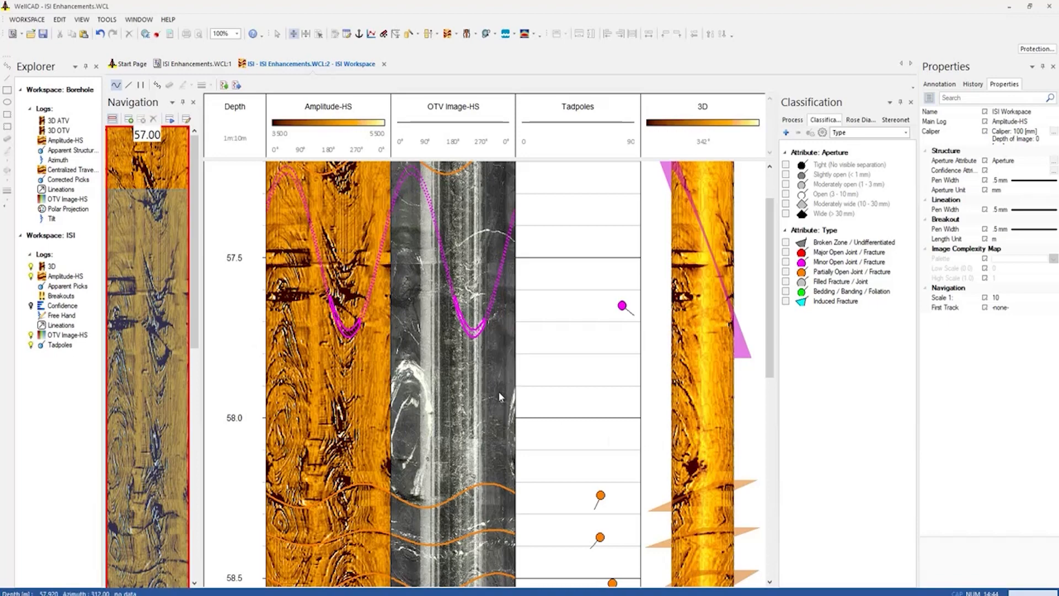
click(352, 322)
click(218, 208)
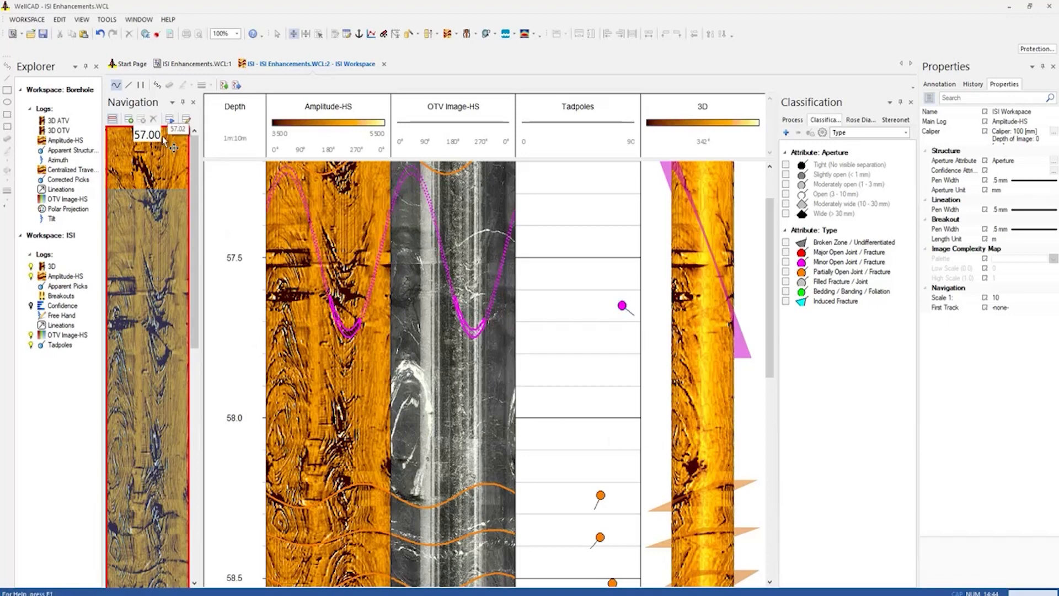
Pick a linear feature along the fold between about 57.97 m and 58.12 m on the Amplitude-HS image and classify it as Fold Axis
click(129, 86)
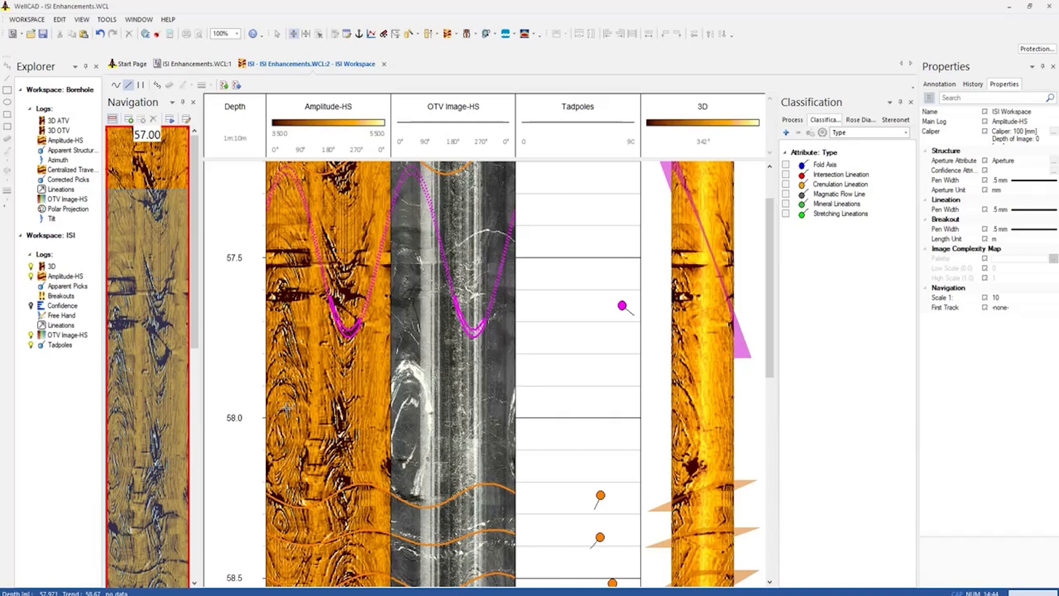
click(269, 454)
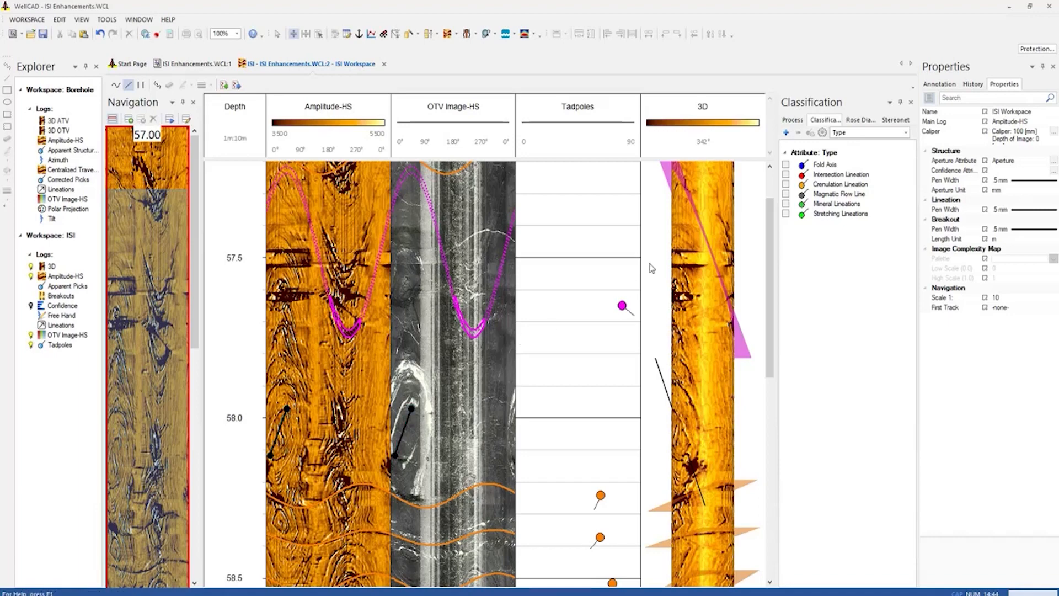
click(787, 166)
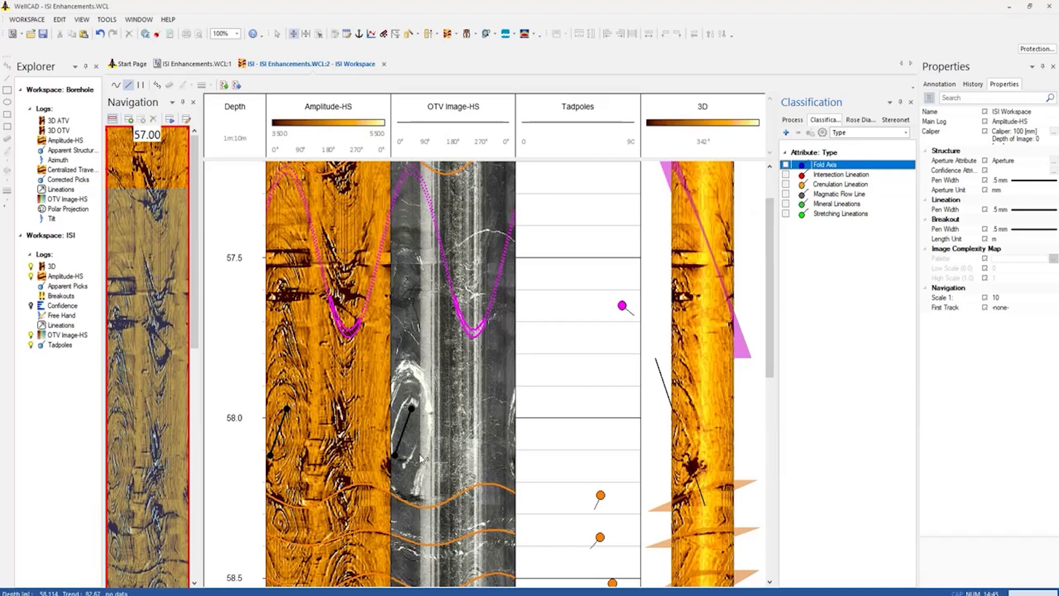
click(404, 432)
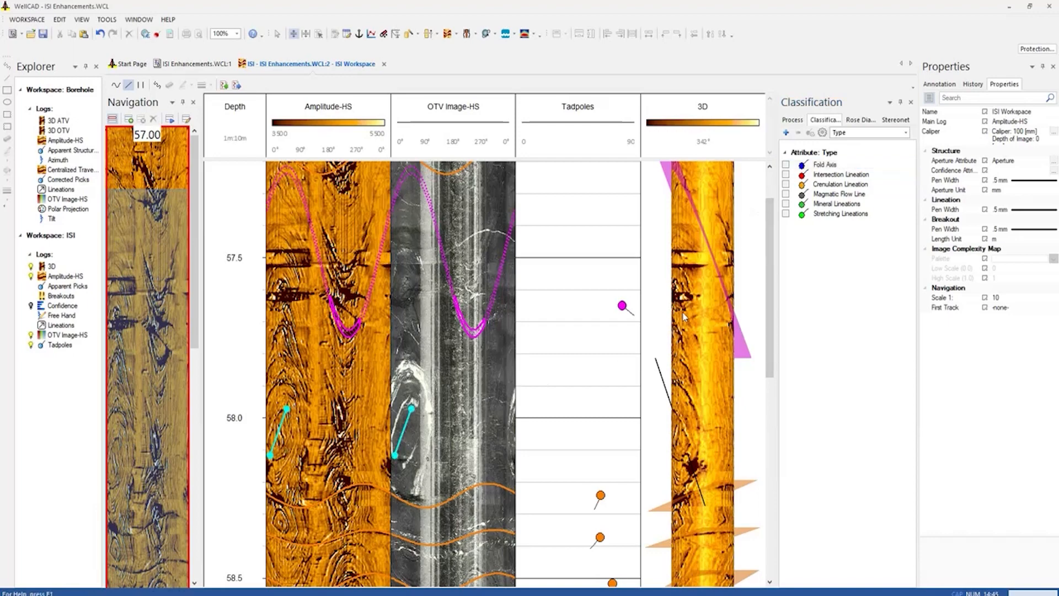
click(786, 165)
drag(691, 342, 740, 337)
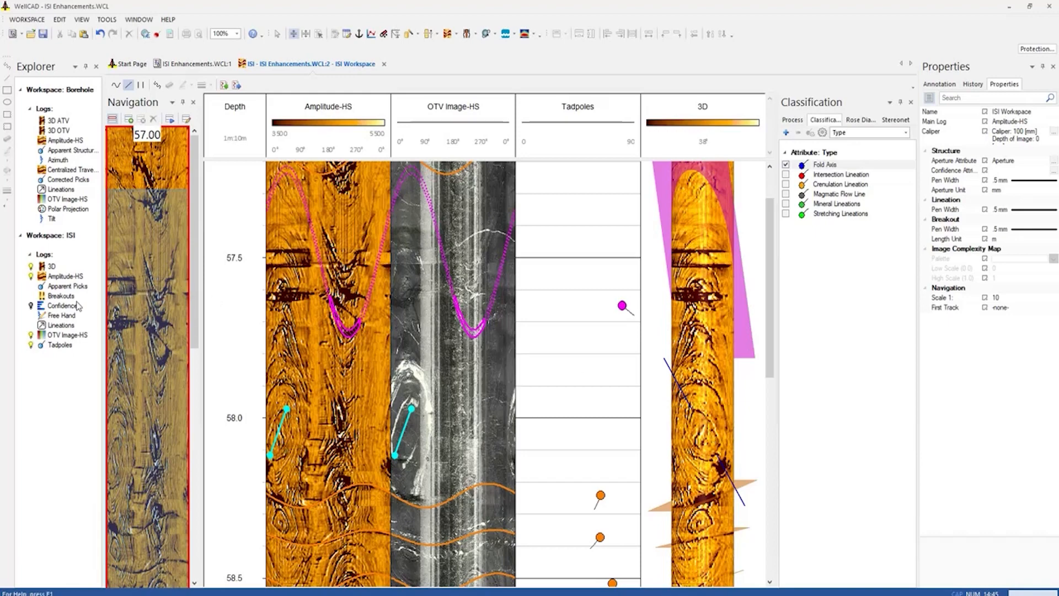
Examine the depth, trend, plunge, eccentricity and type of the picked fold axis in the Lineations data table
right_click(59, 329)
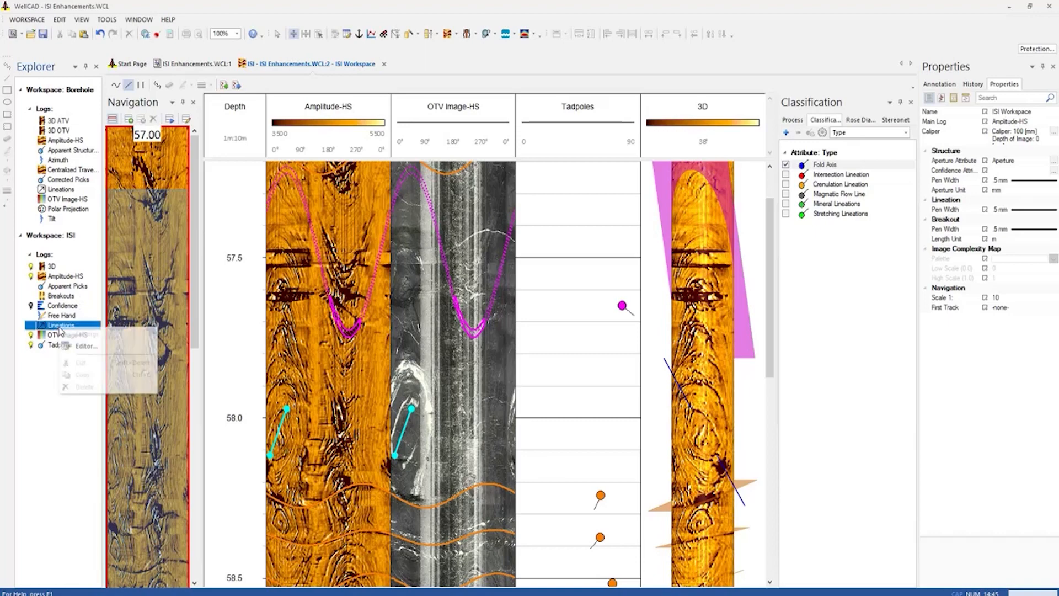
click(86, 346)
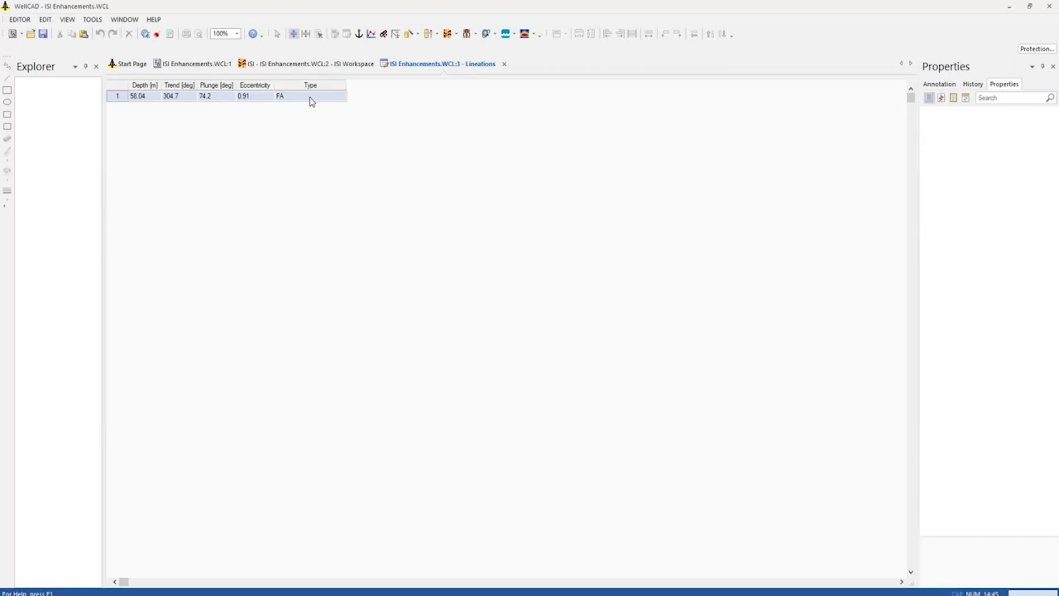
click(505, 64)
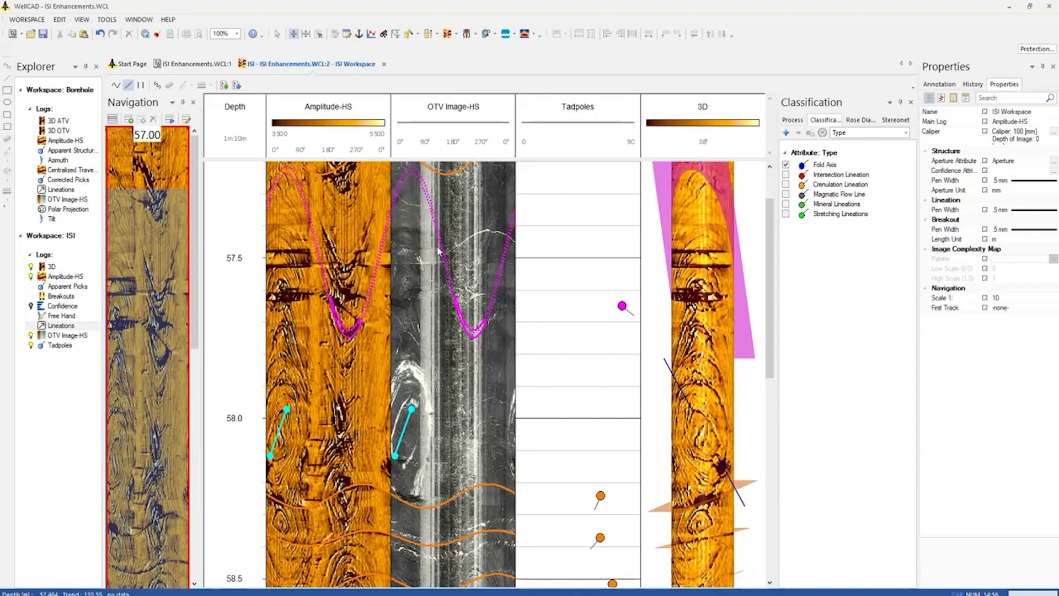
Export Apparent Picks, Lineations and Tadpoles to their borehole document logs without clearing existing data, and close the ISI workspace
click(237, 86)
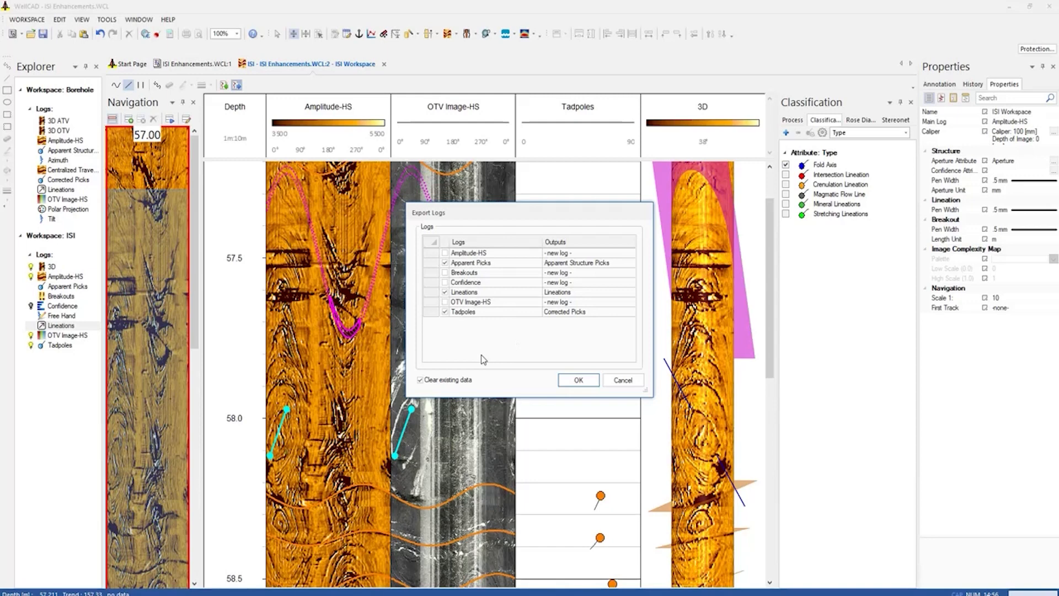
click(420, 380)
click(579, 380)
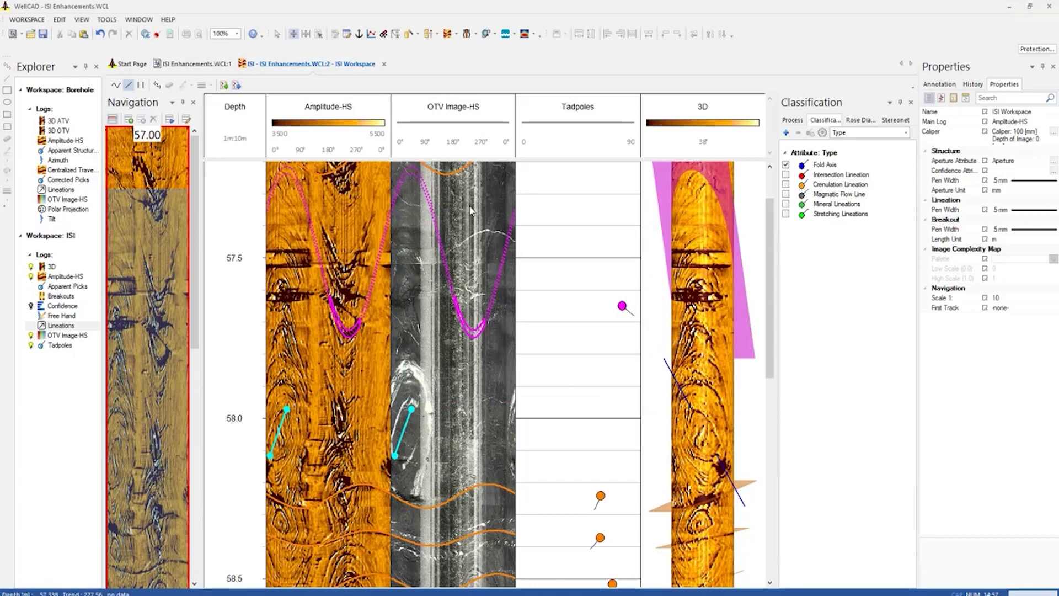
click(384, 64)
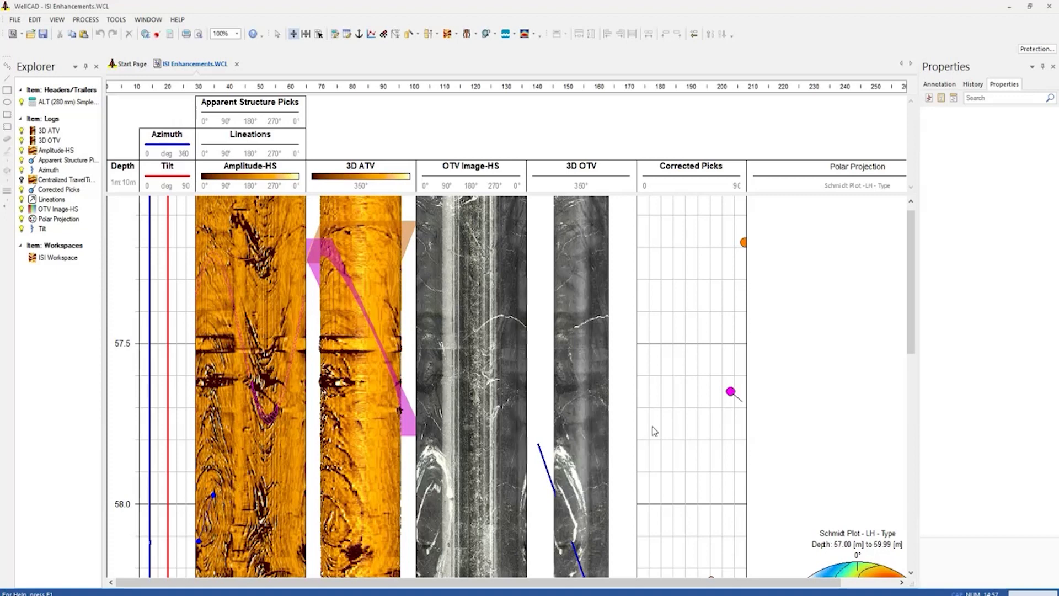
Apply Terzaghi Correction to the Polar Projection log with a minimum angle of 10 and true structures, consulting its help topic
drag(911, 260, 910, 367)
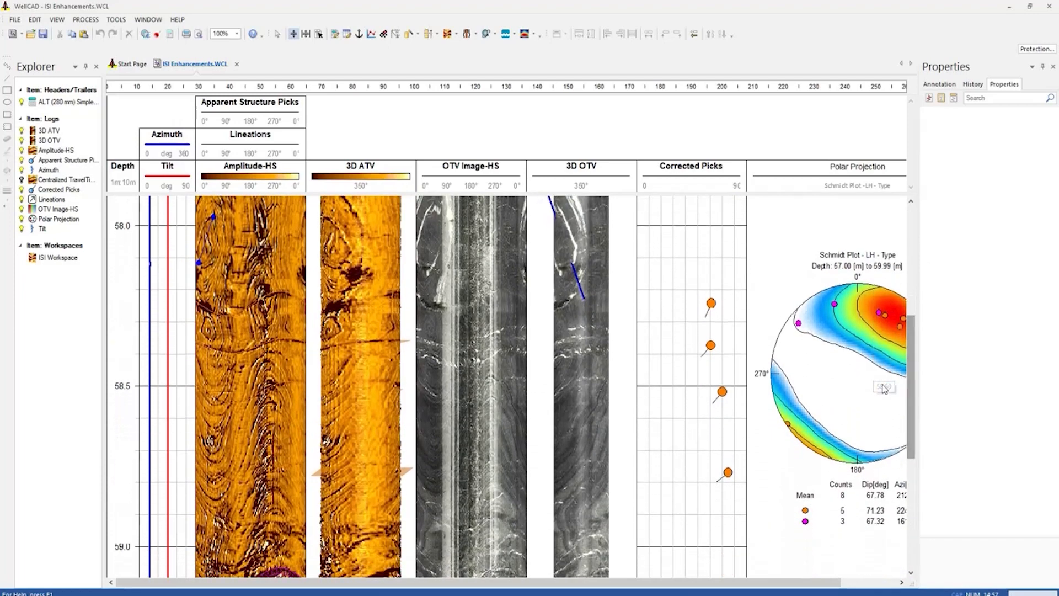
drag(690, 585, 792, 583)
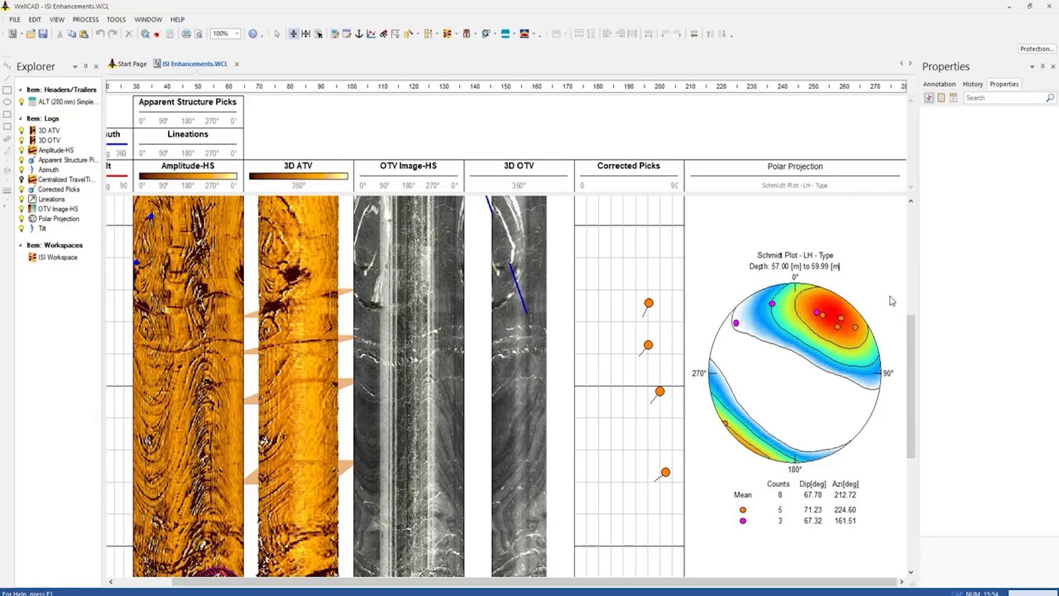
click(785, 173)
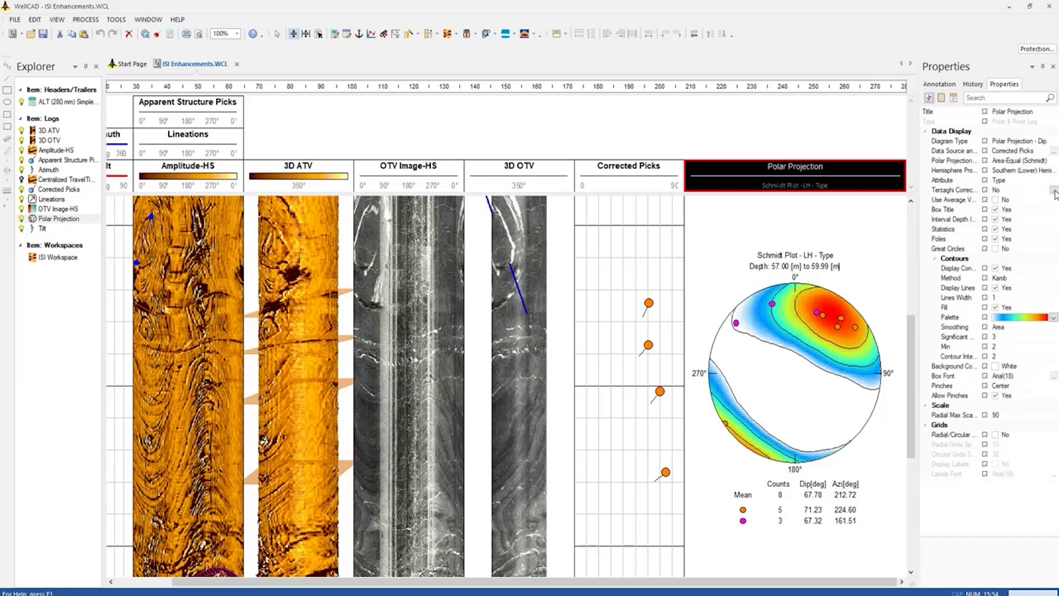
click(1054, 192)
drag(985, 127, 554, 193)
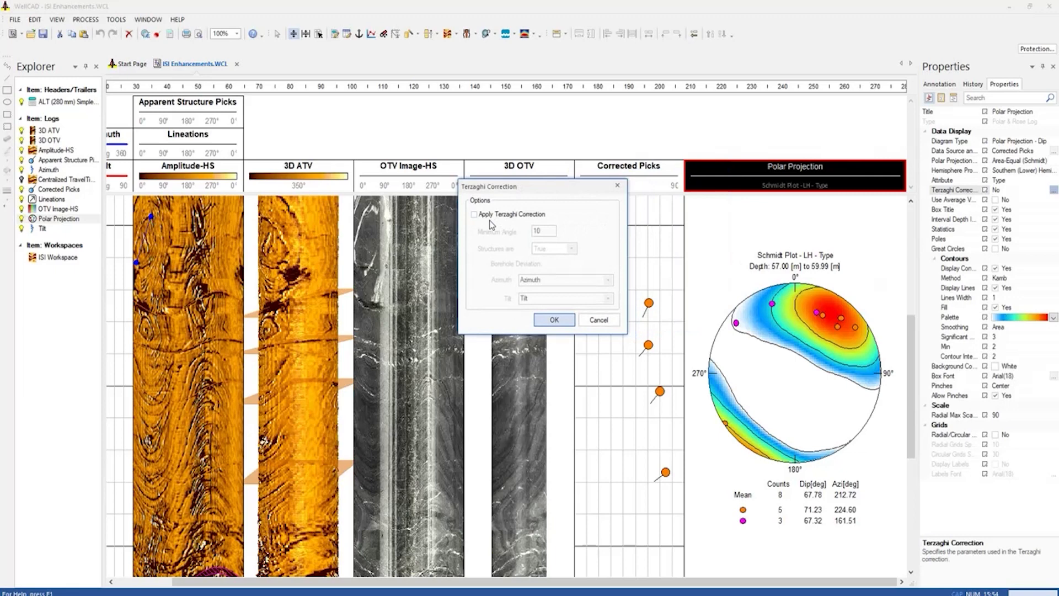
click(474, 214)
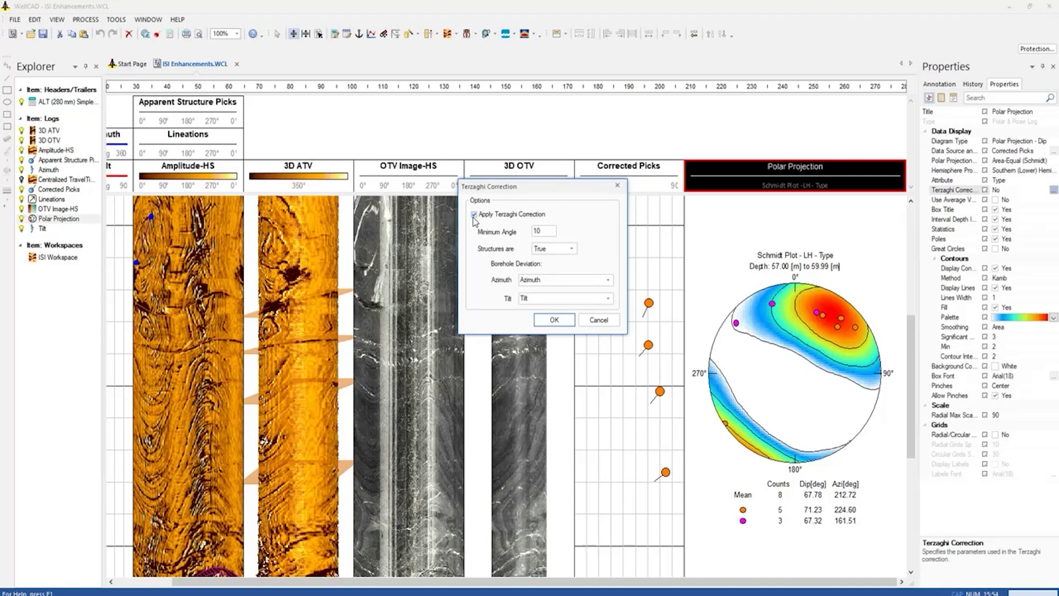
key(F1)
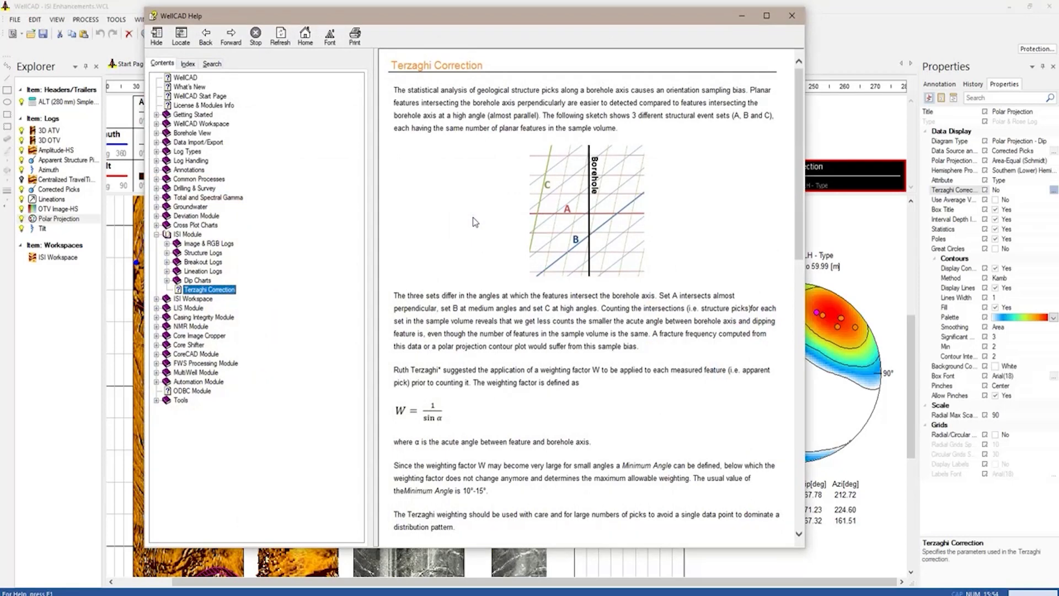
click(793, 17)
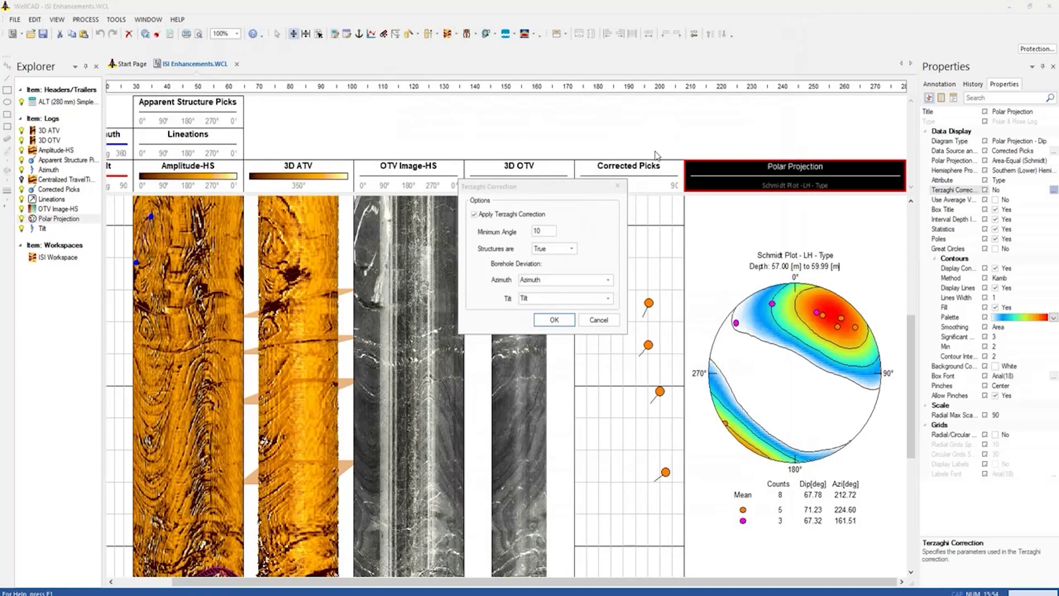
click(553, 316)
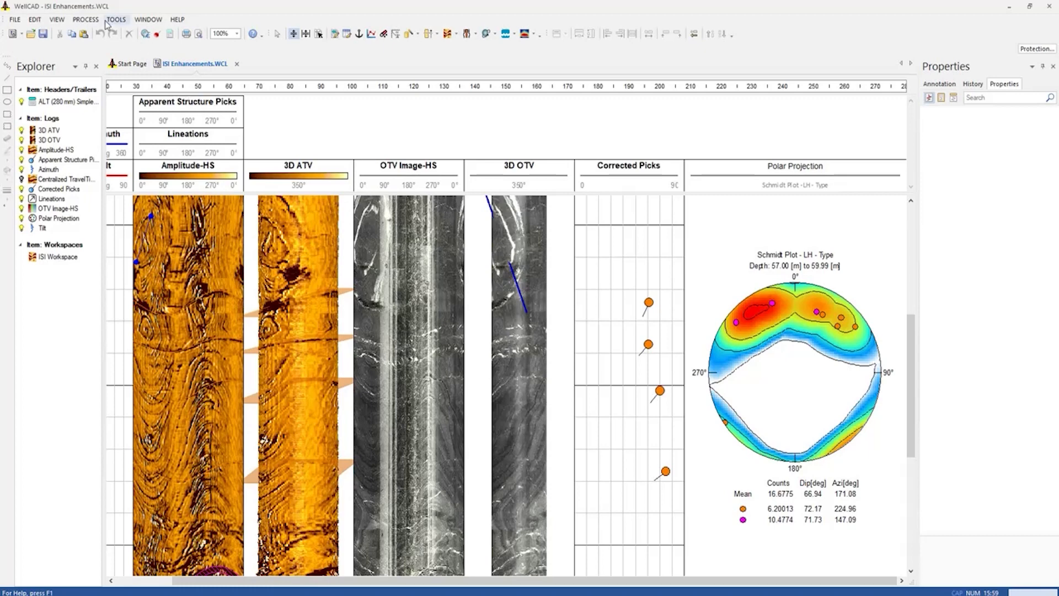
Run Structure Interval Statistic on Apparent Structure Picks over the Polar Projection intervals, calculating frequency per meter and total counts
click(86, 21)
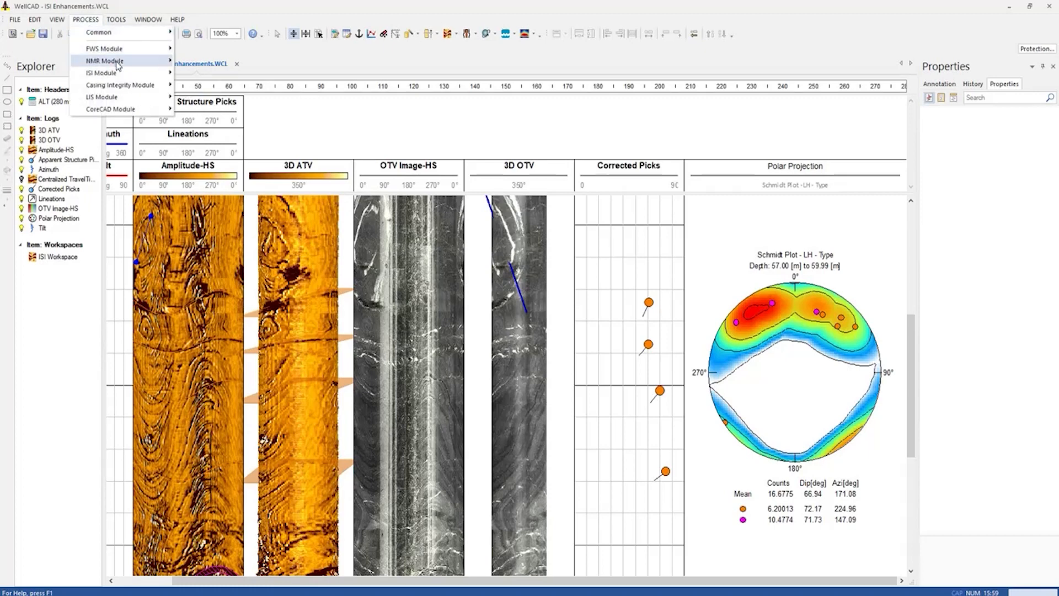
mouse_move(130, 76)
mouse_move(218, 97)
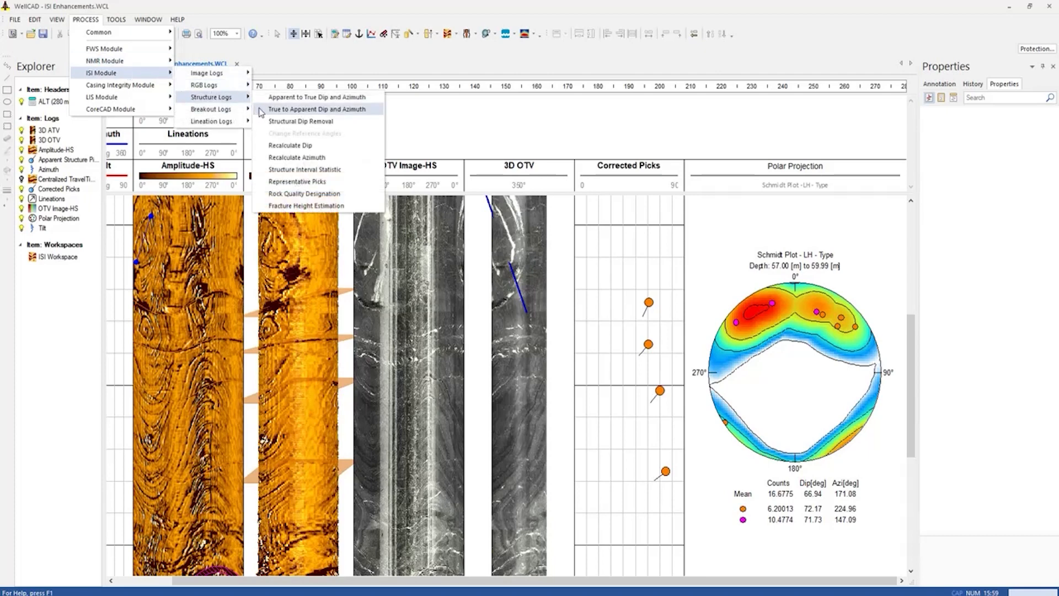
click(341, 170)
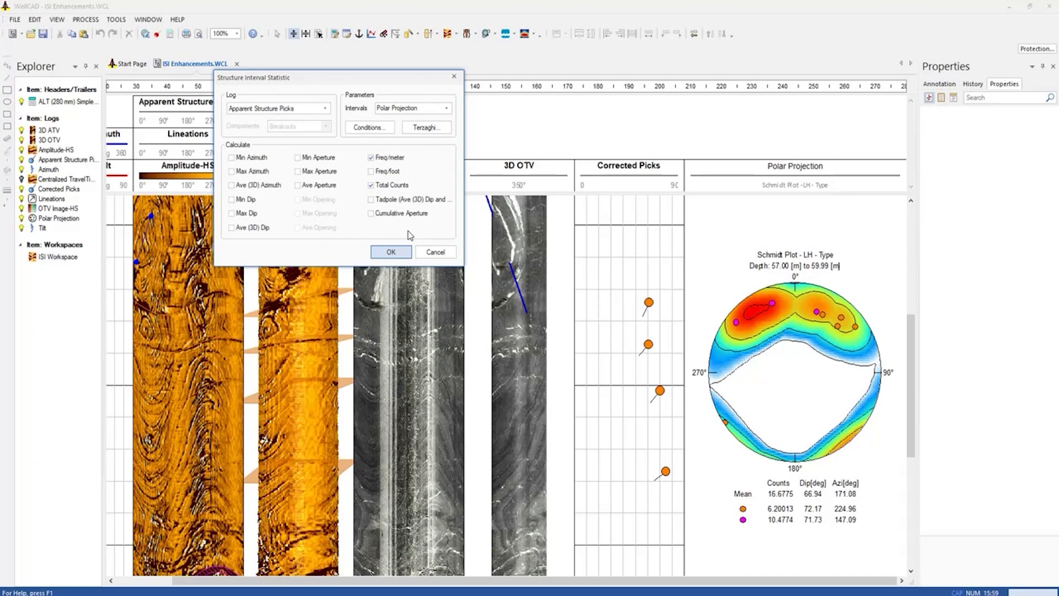
click(391, 252)
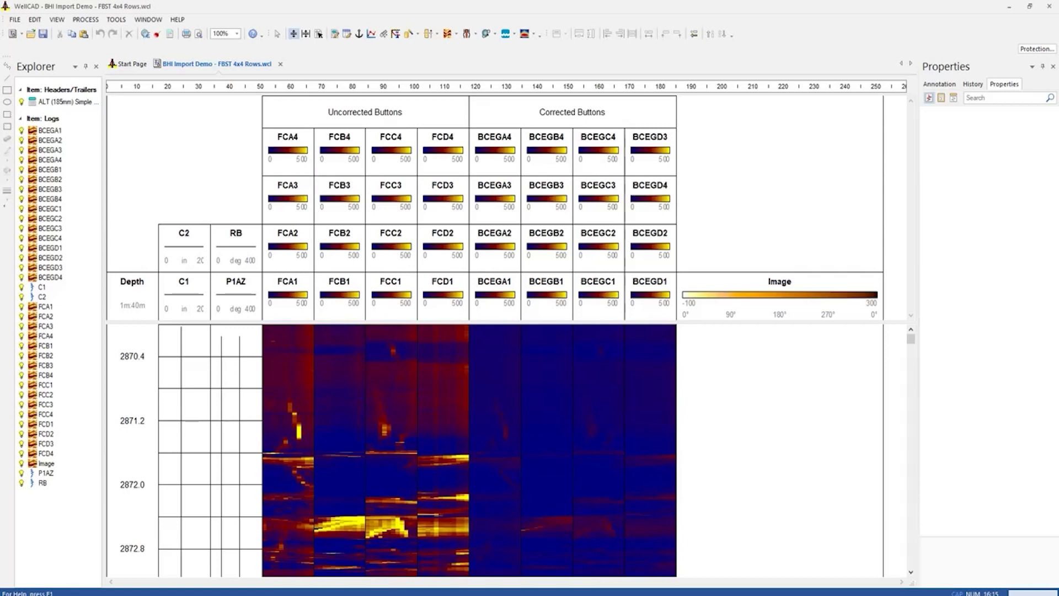
Review the tool, pad and button parameters available in BHI Tool Configuration for the FBST button data
click(286, 155)
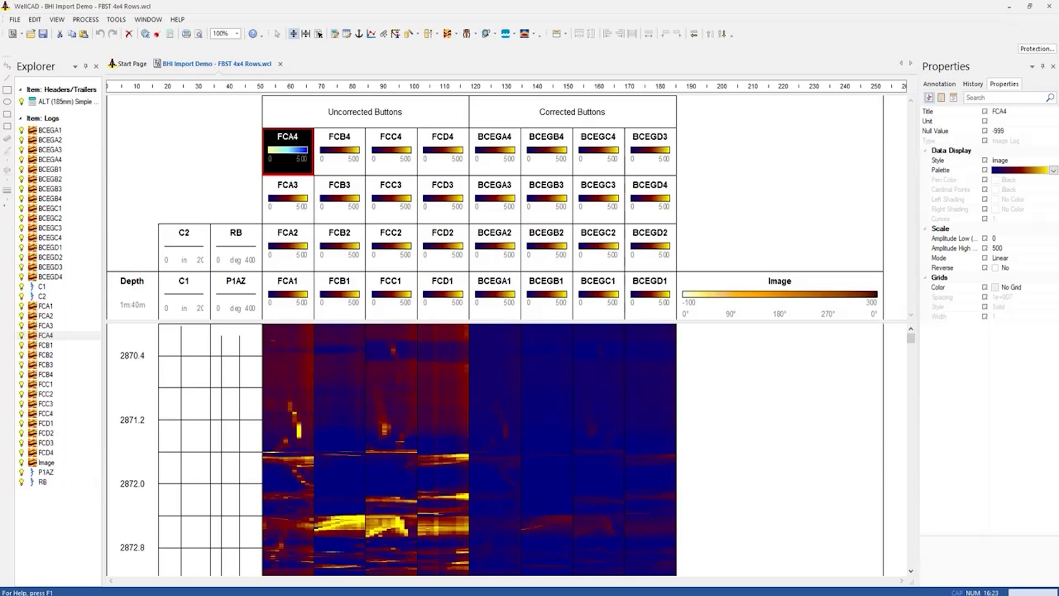
click(86, 21)
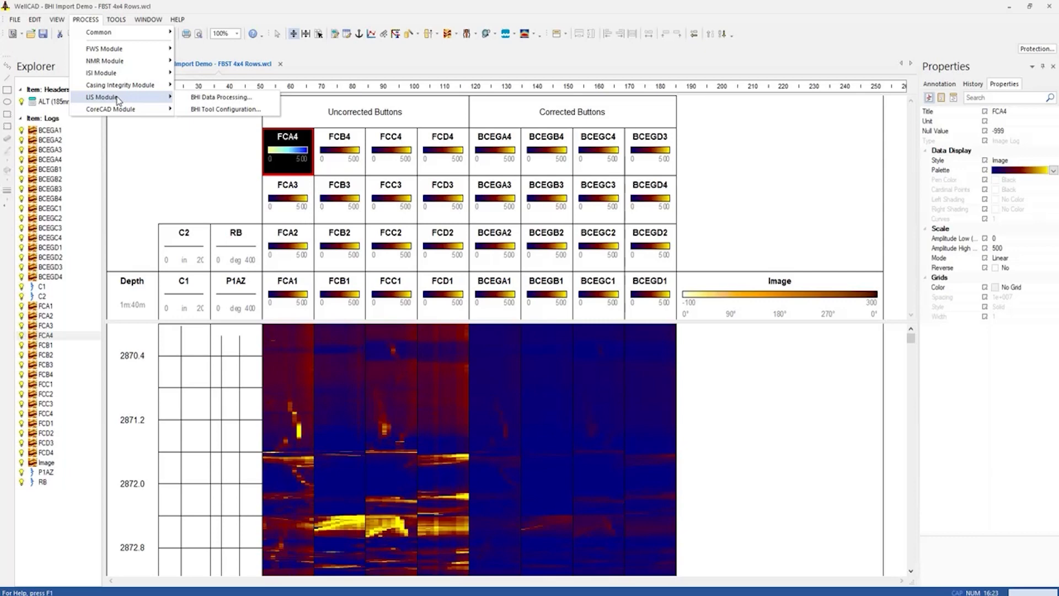
click(208, 111)
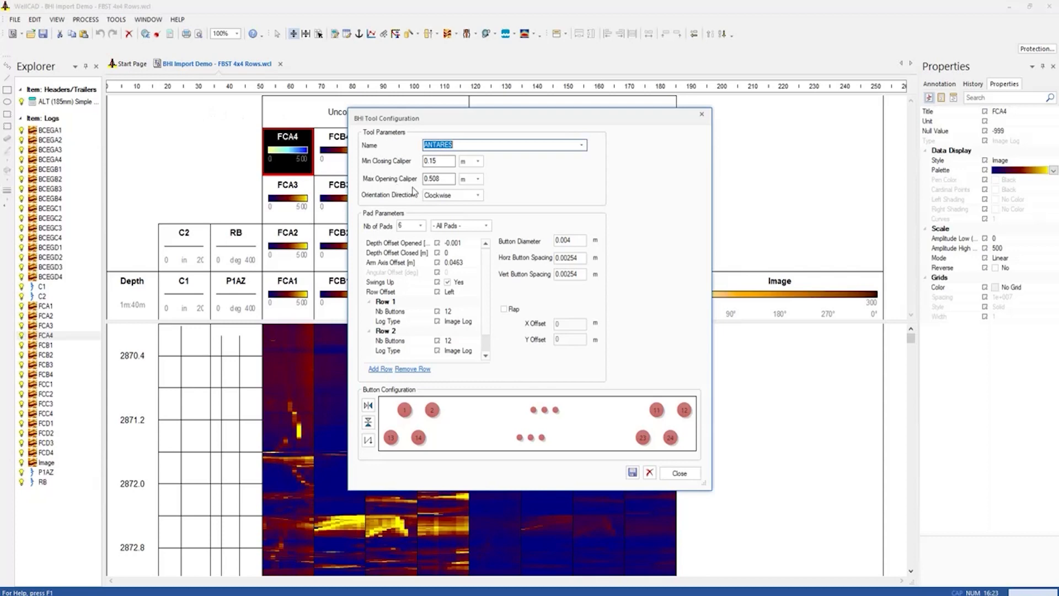
click(684, 475)
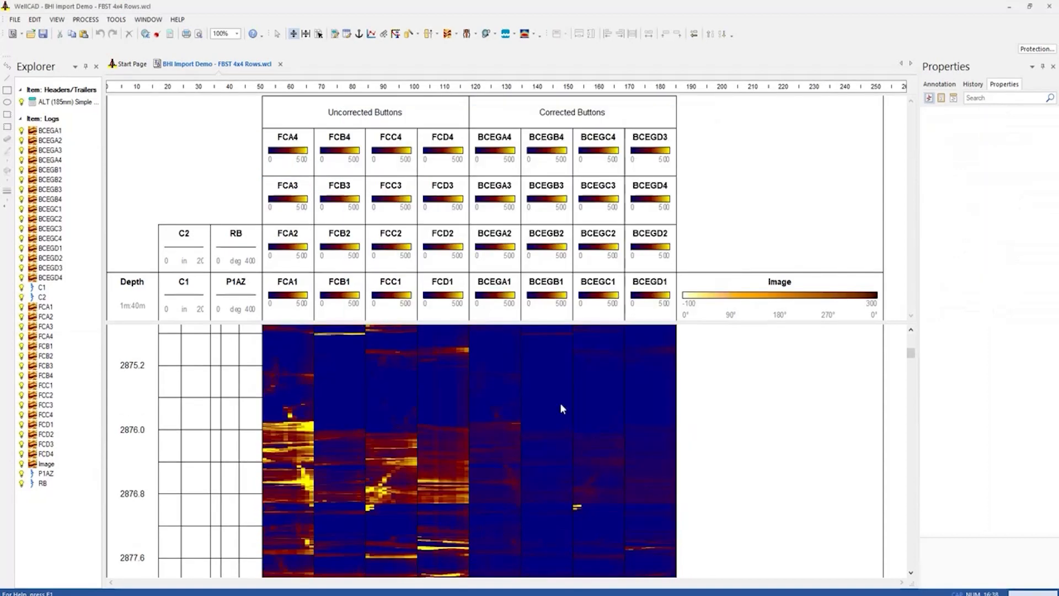
Run BHI Data Processing for the SLB FMI FBST (4 x 4 Rows) tool with Flap Y Offset disabled, and inspect the resulting image
click(87, 21)
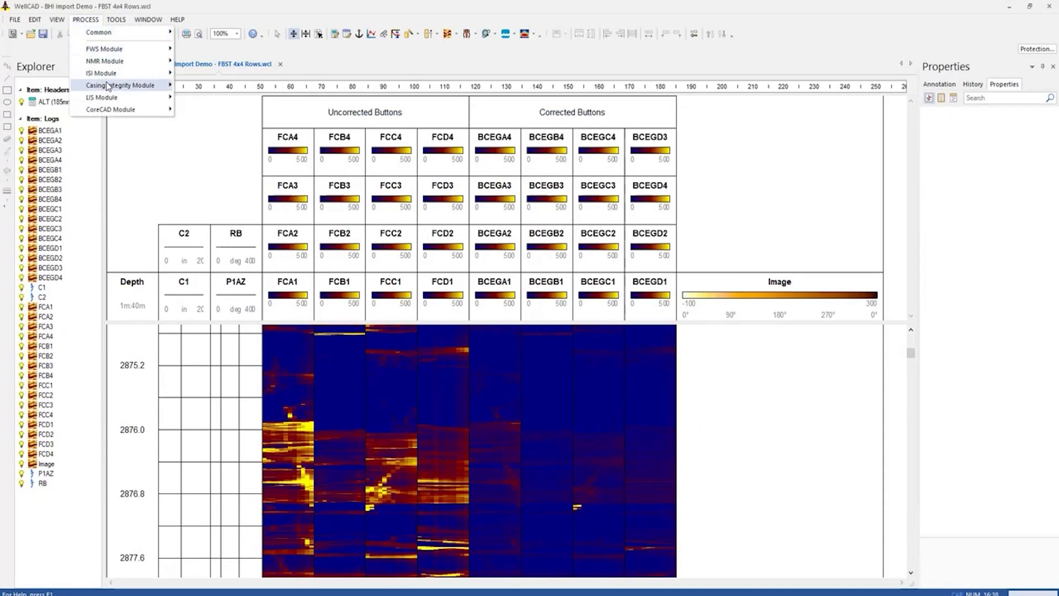
mouse_move(119, 97)
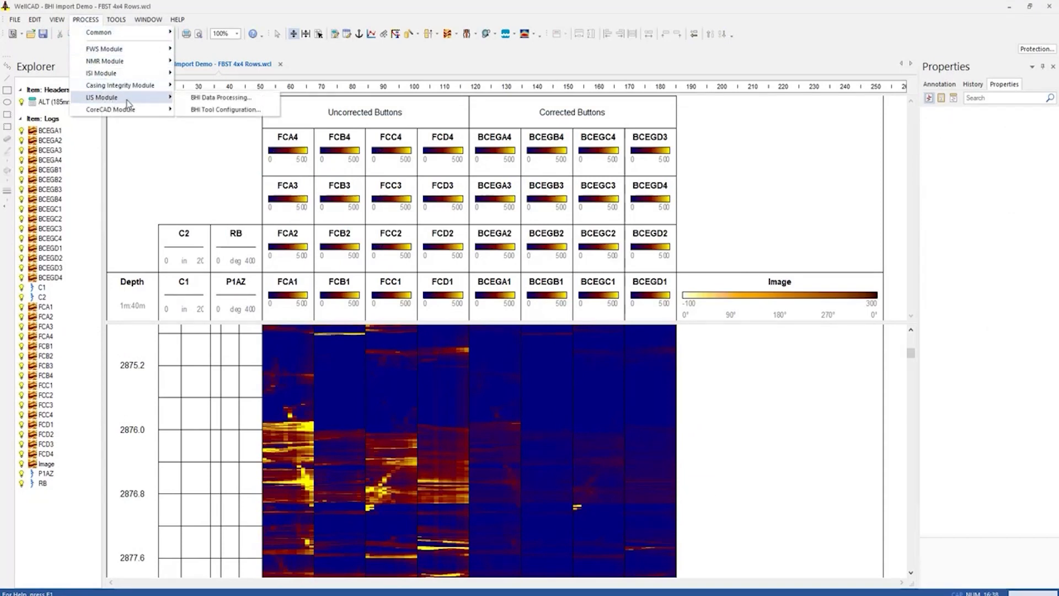
click(200, 101)
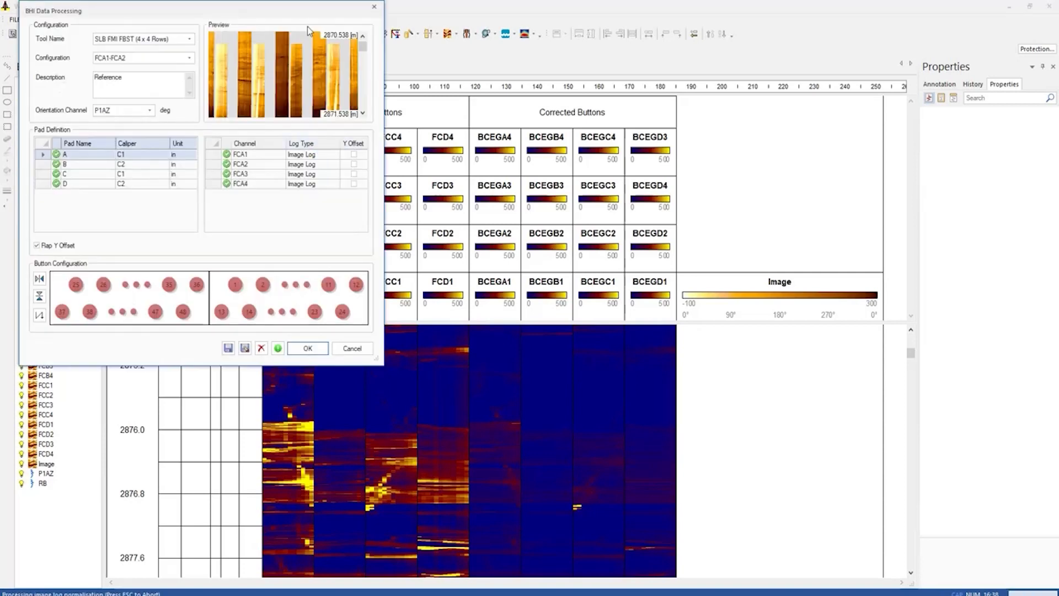
drag(293, 14, 609, 176)
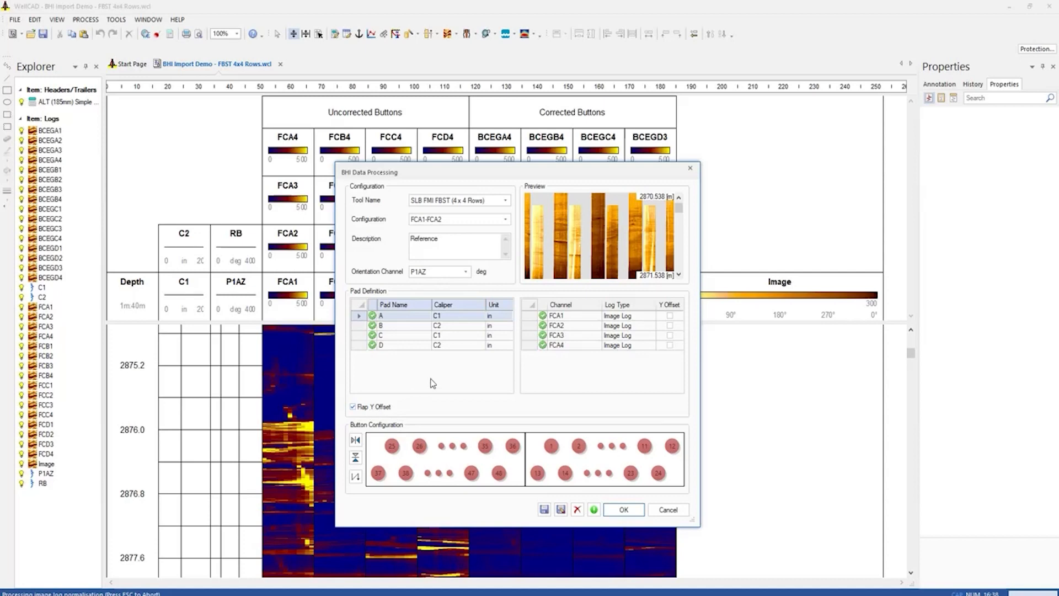
click(679, 275)
click(679, 275)
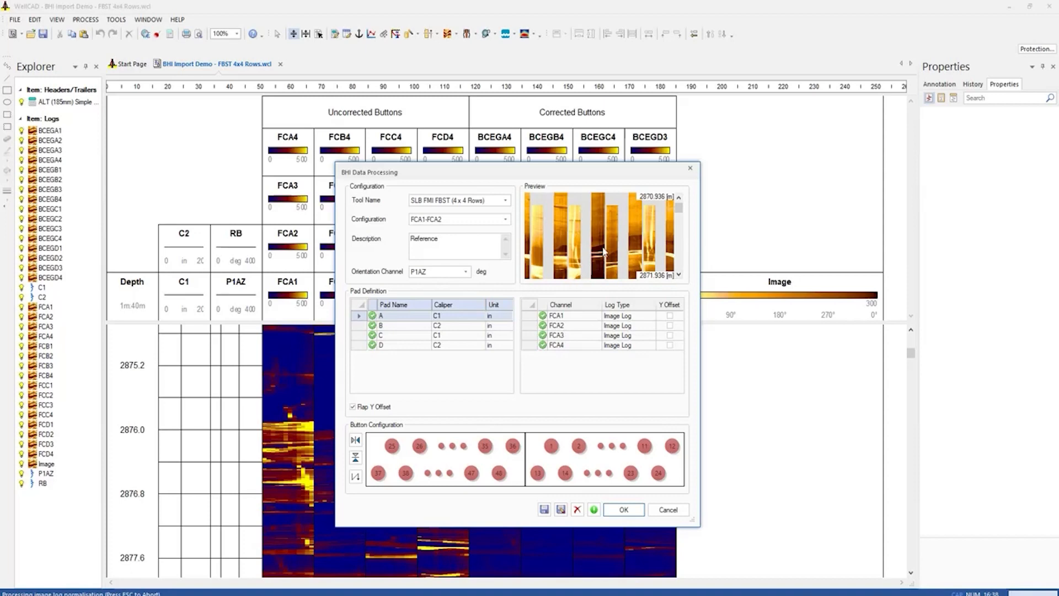
click(352, 407)
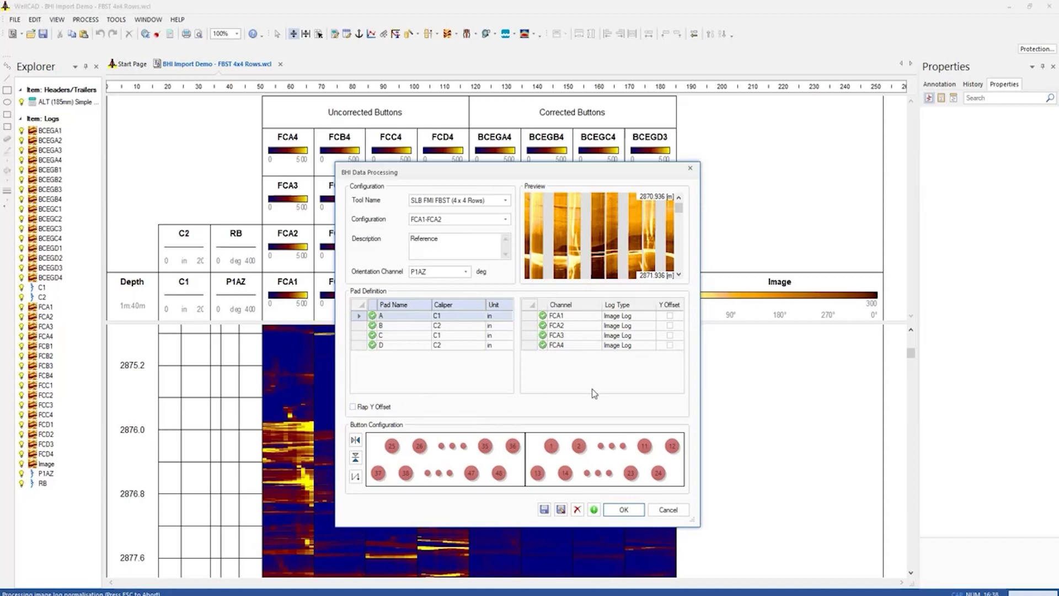
click(623, 511)
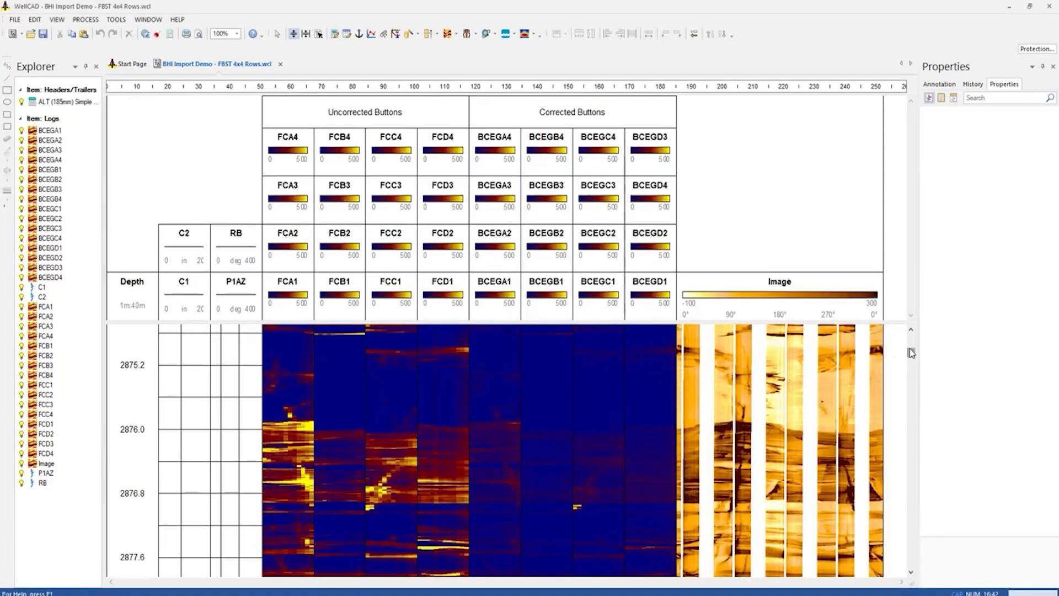
drag(911, 353, 913, 367)
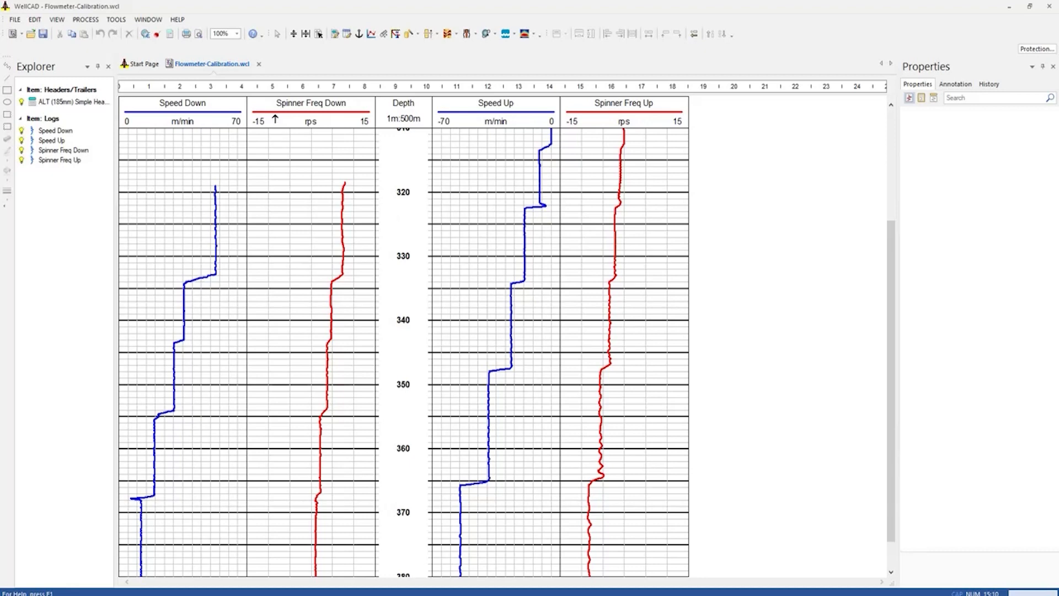
Create a flowmeter calibration workspace pairing Speed Down with Spinner Freq Down and Speed Up with Spinner Freq Up
click(118, 21)
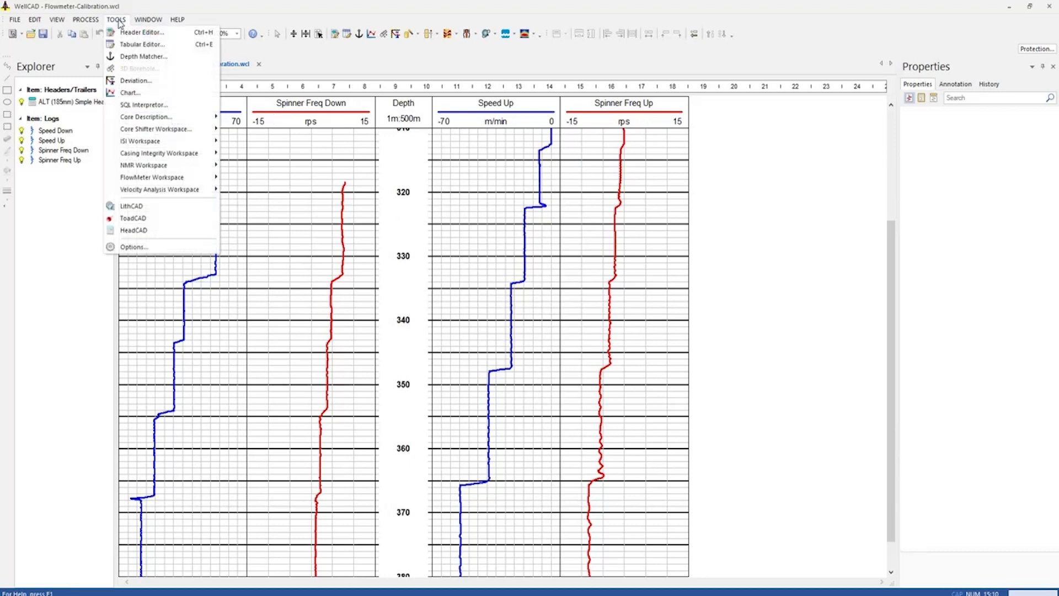
mouse_move(171, 177)
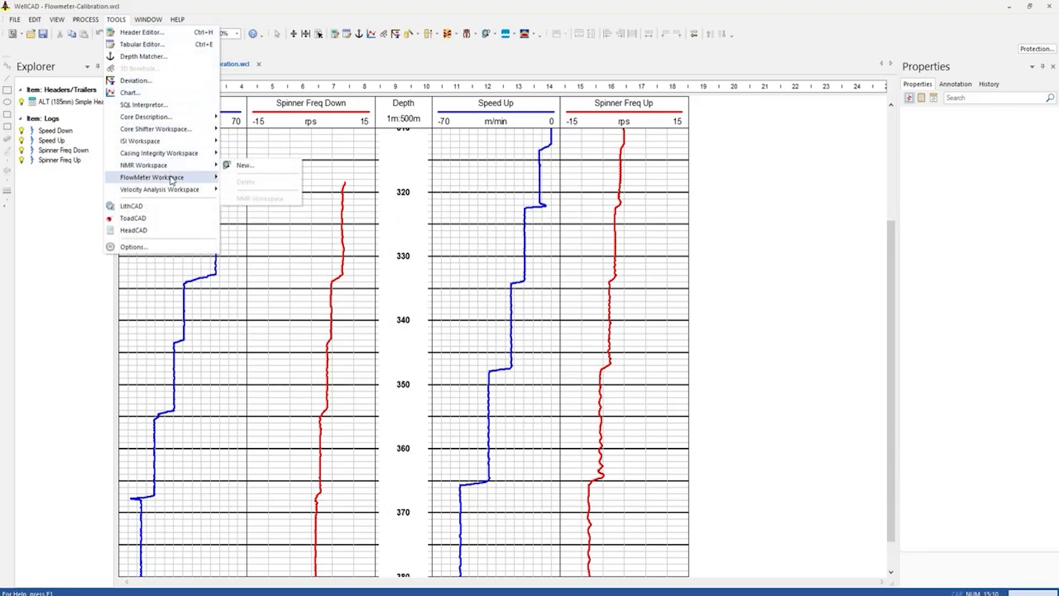
mouse_move(240, 181)
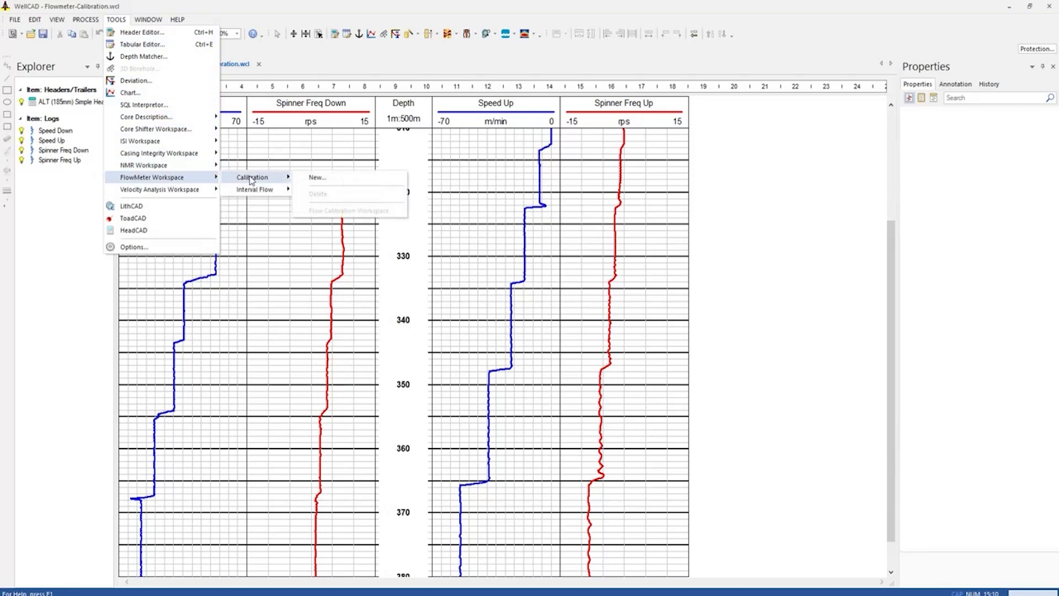
click(318, 178)
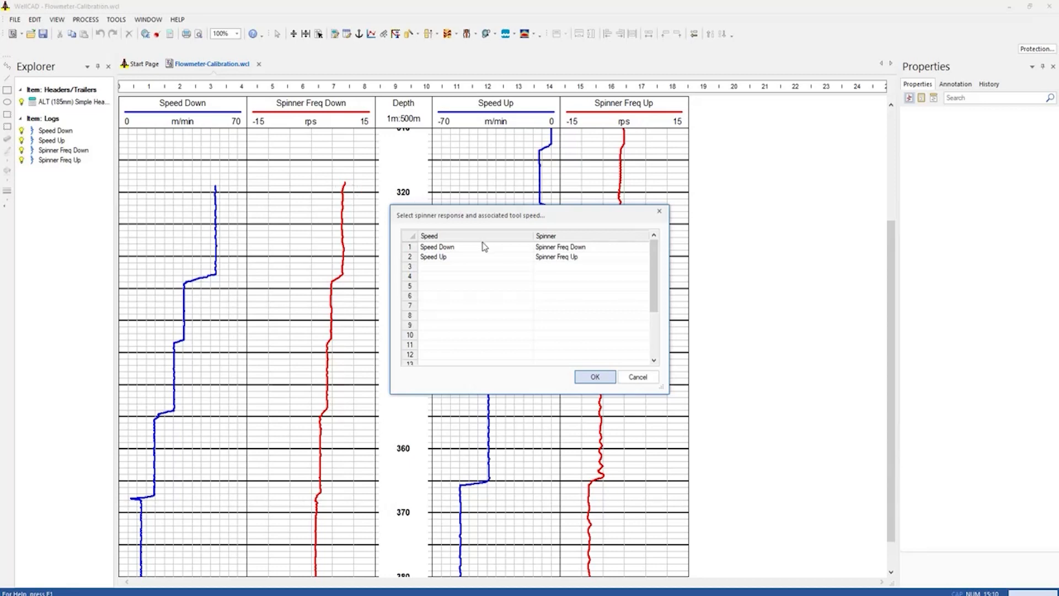
click(528, 257)
click(530, 258)
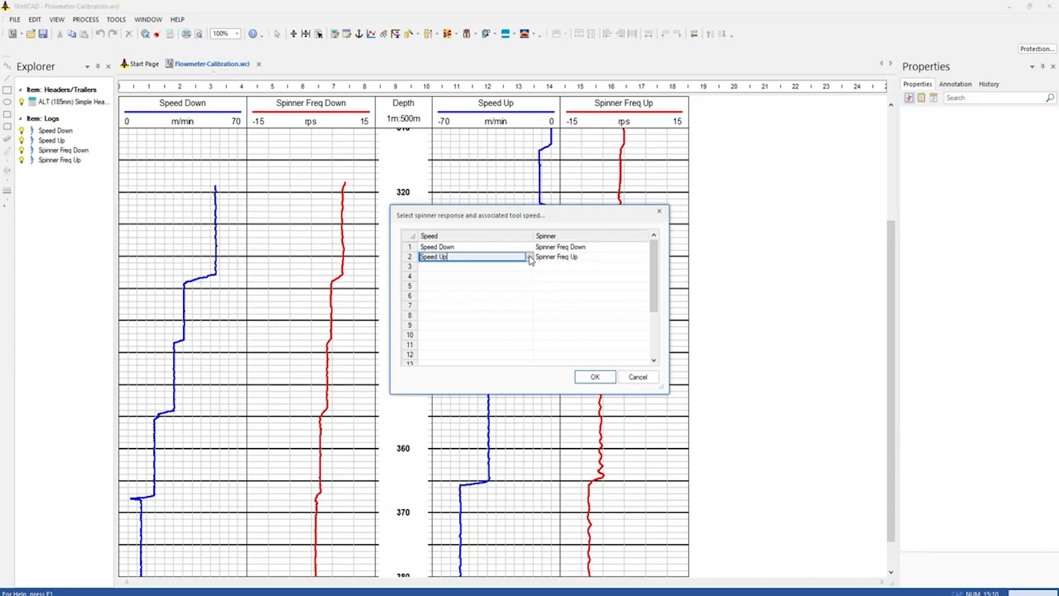
click(529, 257)
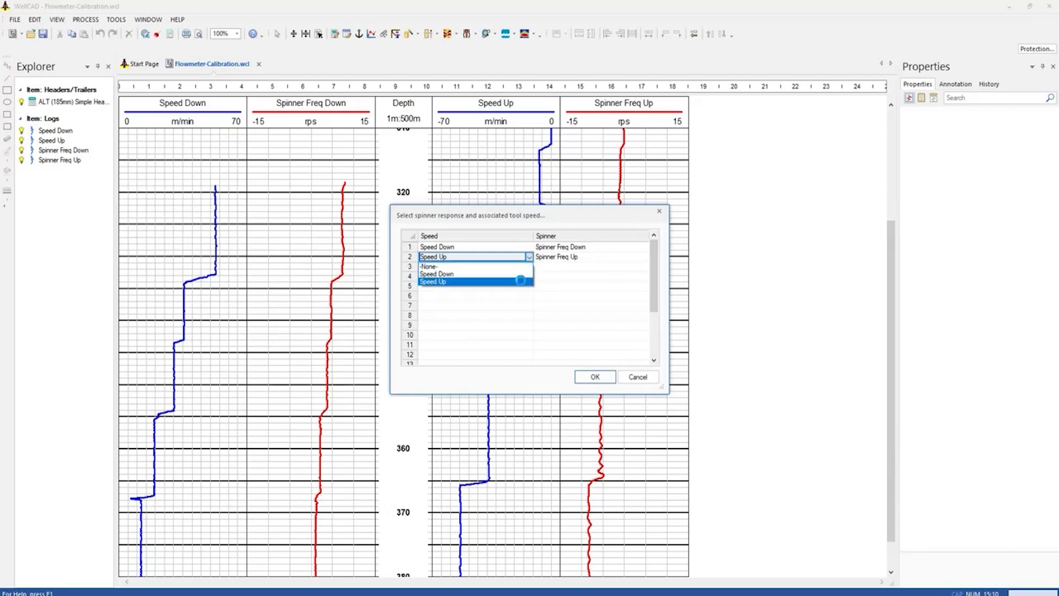
click(520, 282)
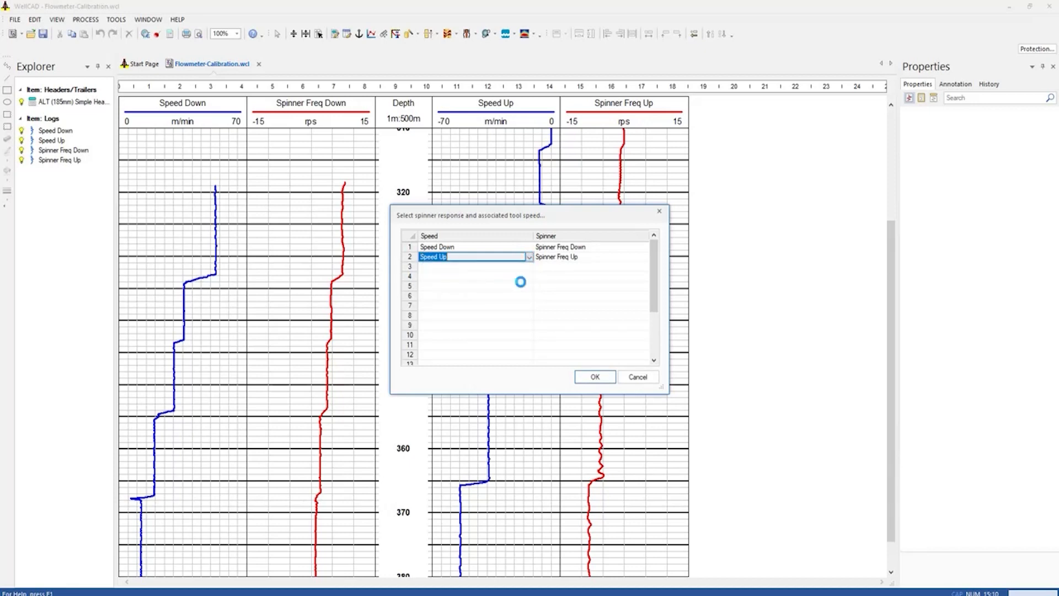
click(595, 377)
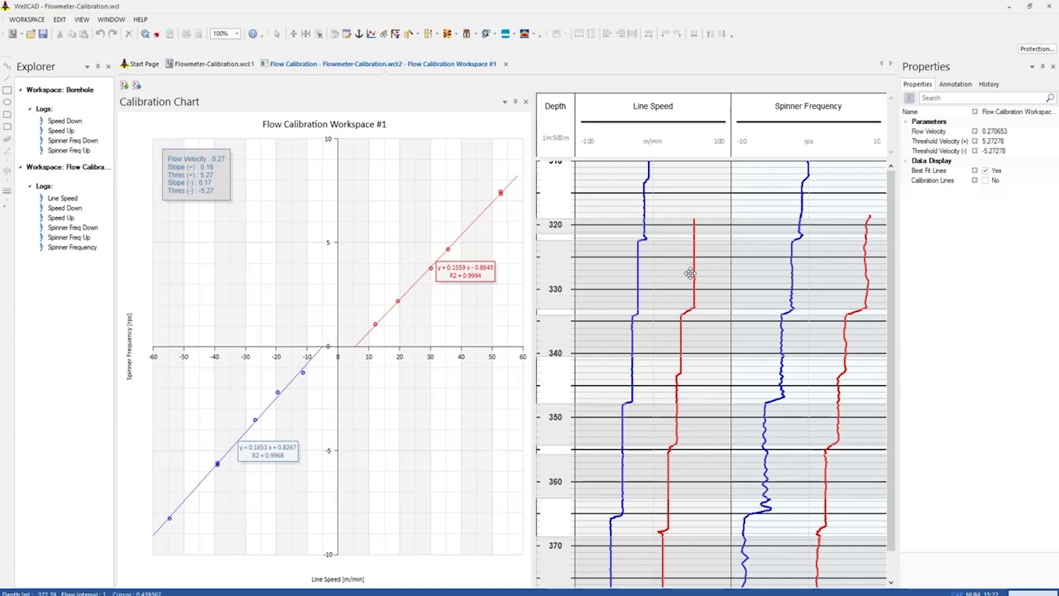
Try moving the edge of the calibration interval near 334 m deeper on the Line Speed log
click(672, 316)
drag(672, 315, 666, 348)
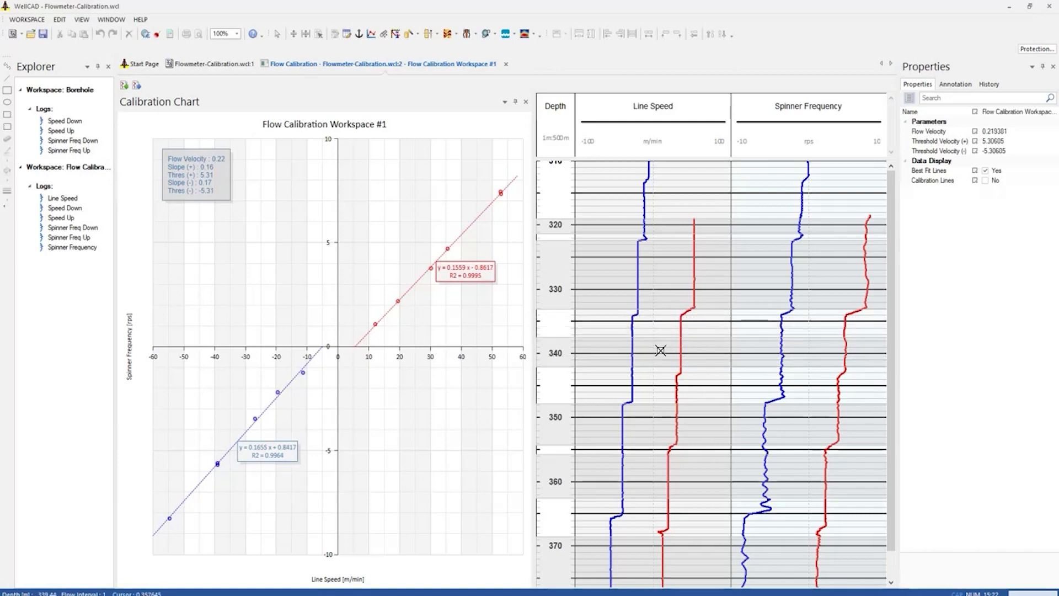
ctrl+shift+click(656, 353)
click(659, 332)
click(650, 373)
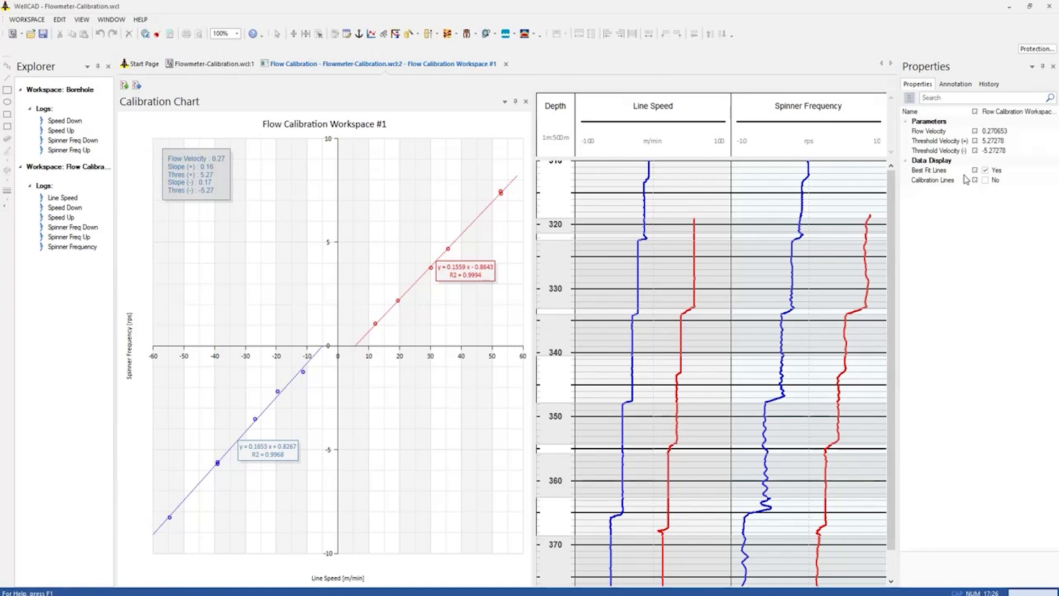
Set the calibration workspace's Flow Velocity parameter to 0 for a no-flow zone and close the workspace
click(1015, 133)
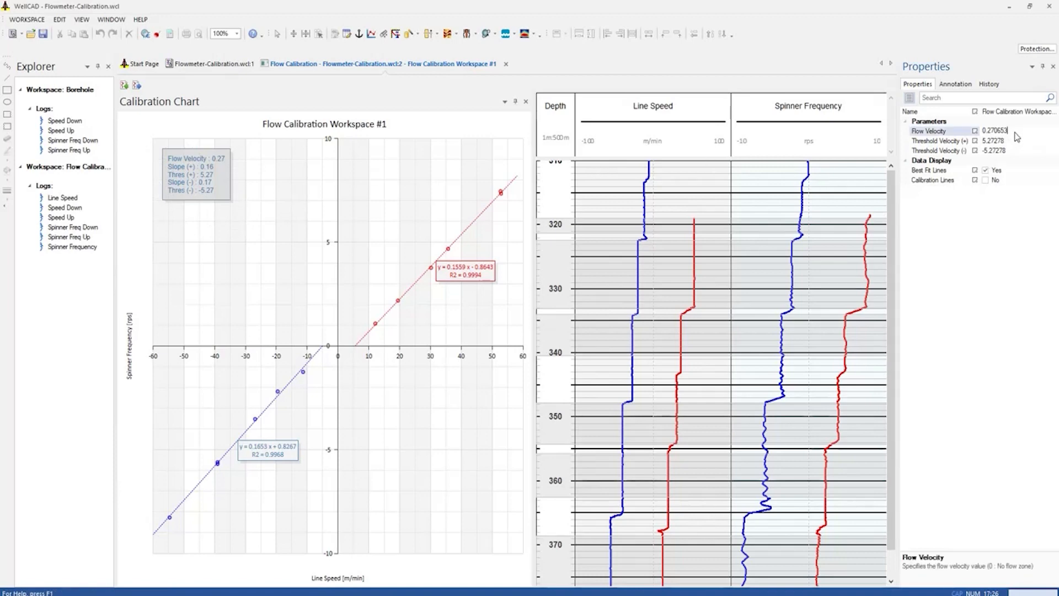
key(BackSpace)
key(BackSpace)
key(BackSpace)
key(BackSpace)
key(BackSpace)
key(BackSpace)
text(.0)
key(Return)
click(506, 64)
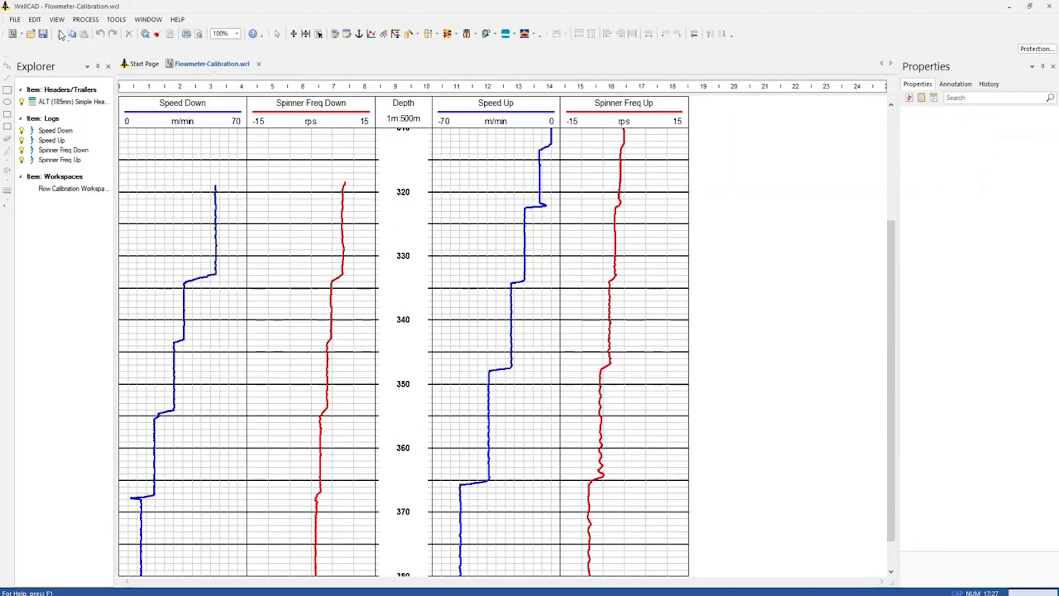
Switch to the Flow-Process.wcl document containing the caliper, speed and spinner logs
click(16, 20)
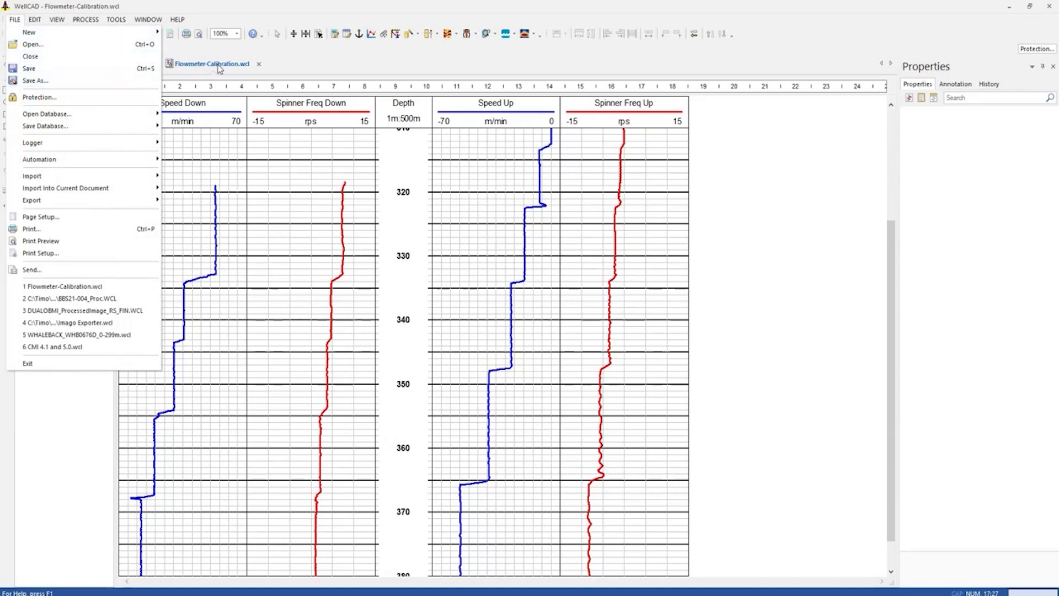
click(336, 71)
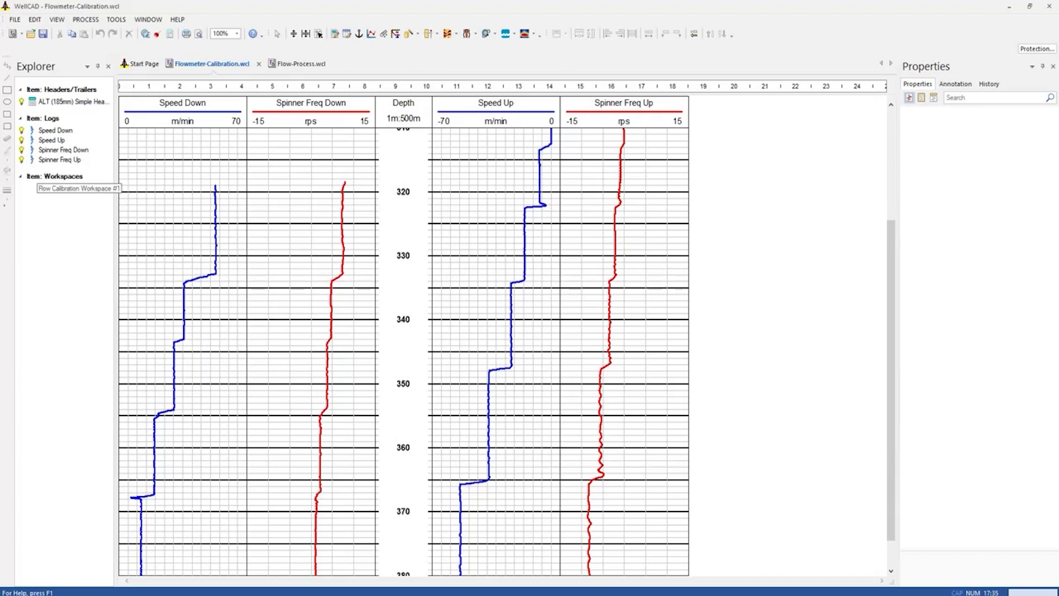
click(303, 65)
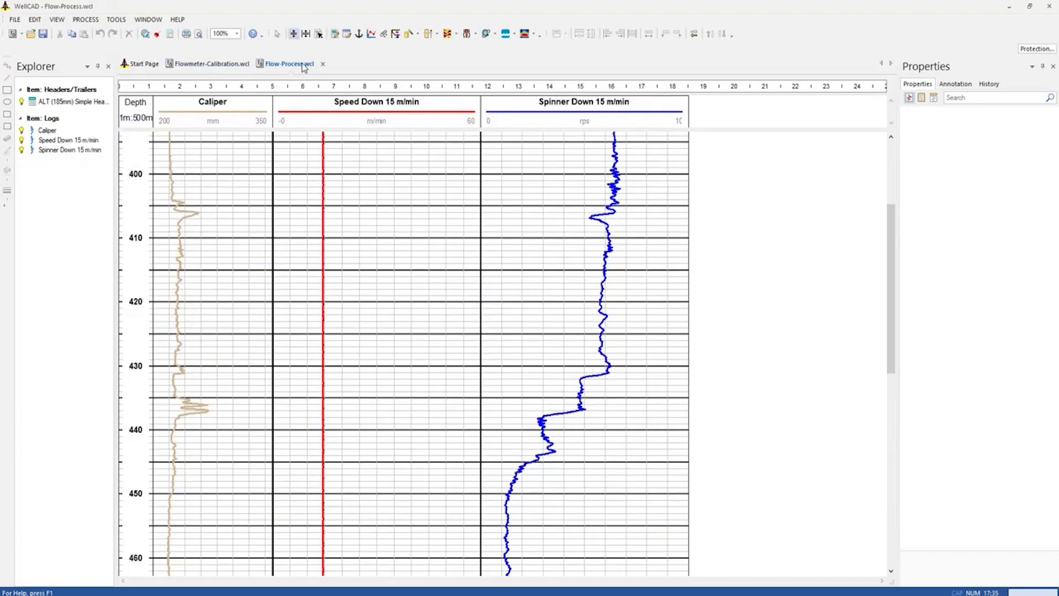
Start the groundwater Flow Velocity process and choose Flow Calibration Workspace #1 as its calibration
click(86, 20)
mouse_move(126, 37)
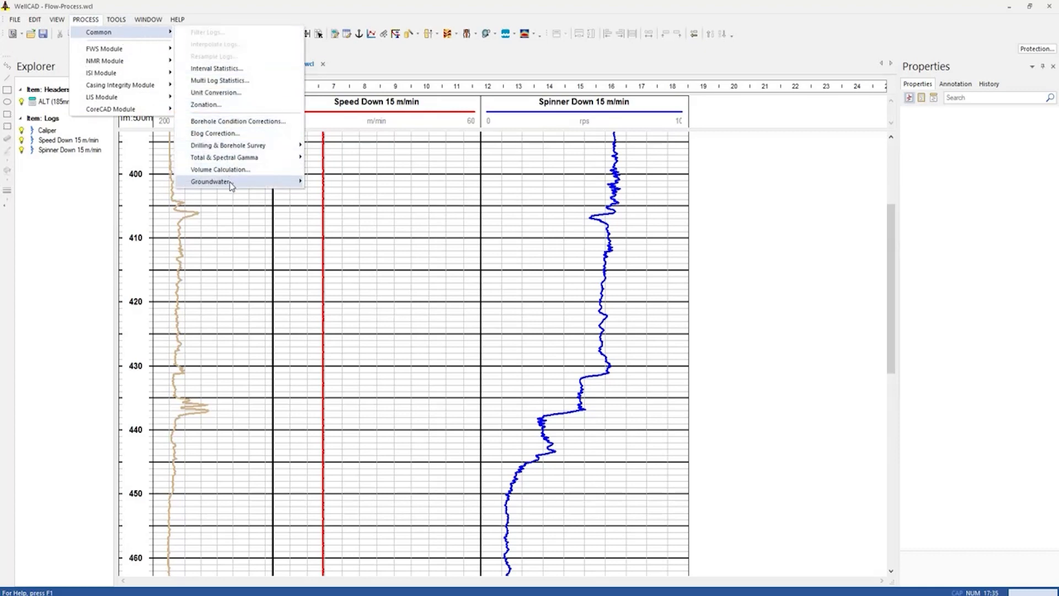
mouse_move(232, 186)
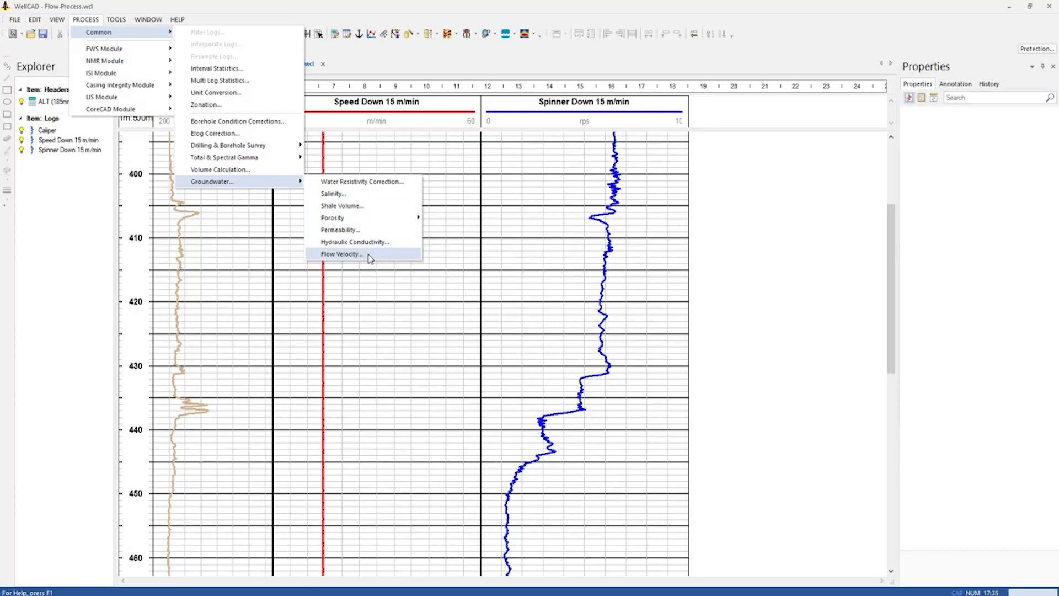
click(342, 254)
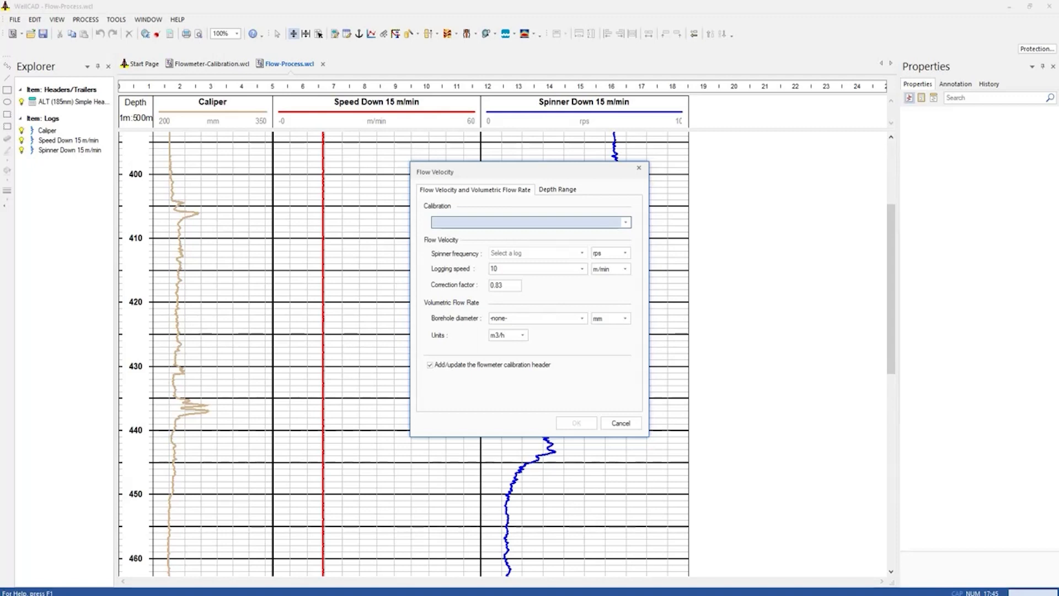
click(628, 222)
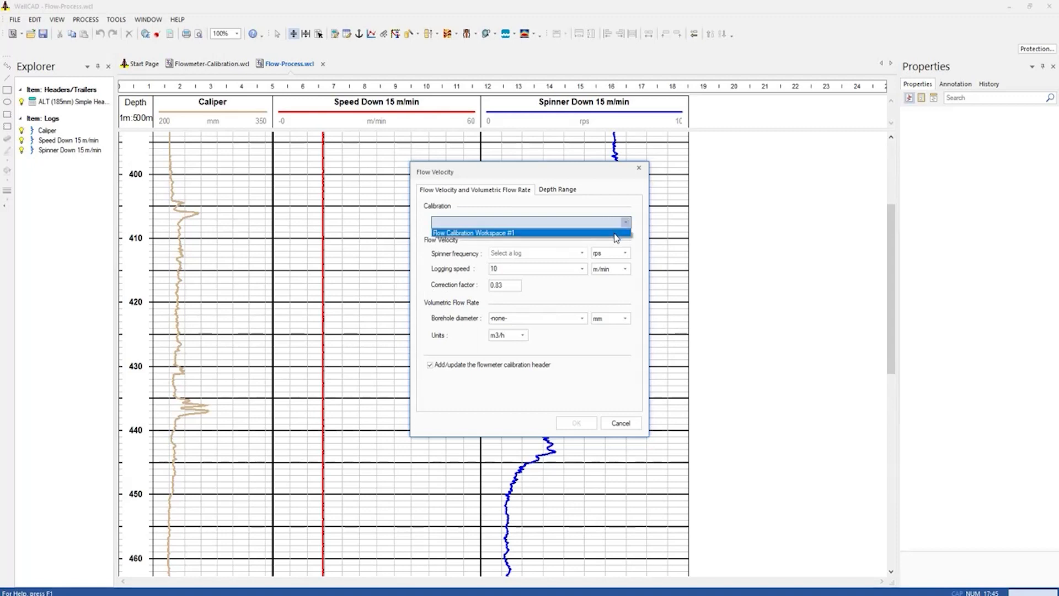
click(617, 238)
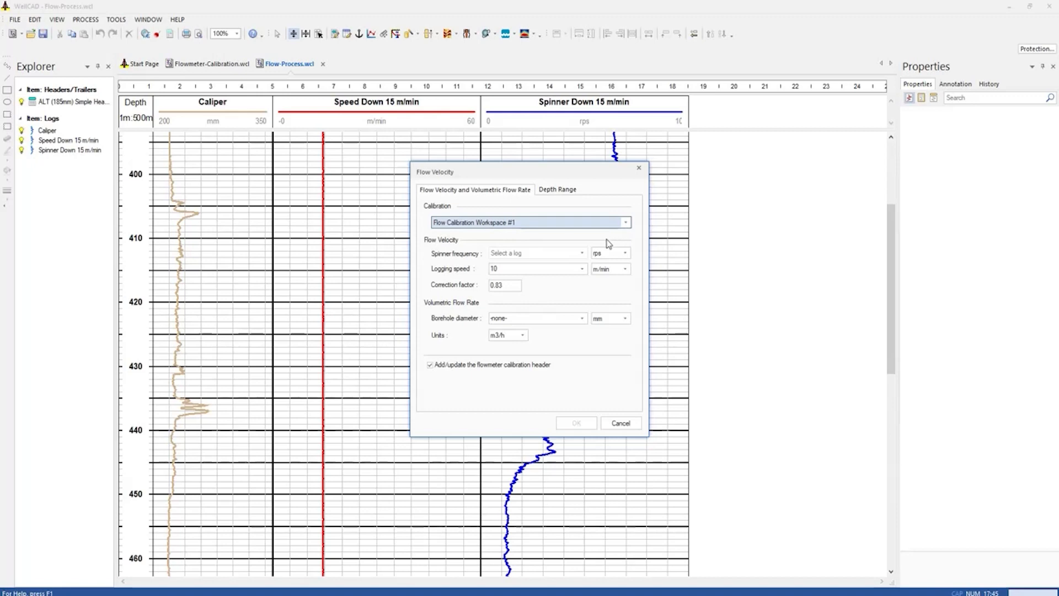
Compute flow velocity and rate using Spinner Down 15 m/min as spinner frequency, Speed Down 15 m/min as logging speed and Caliper as borehole diameter
click(581, 253)
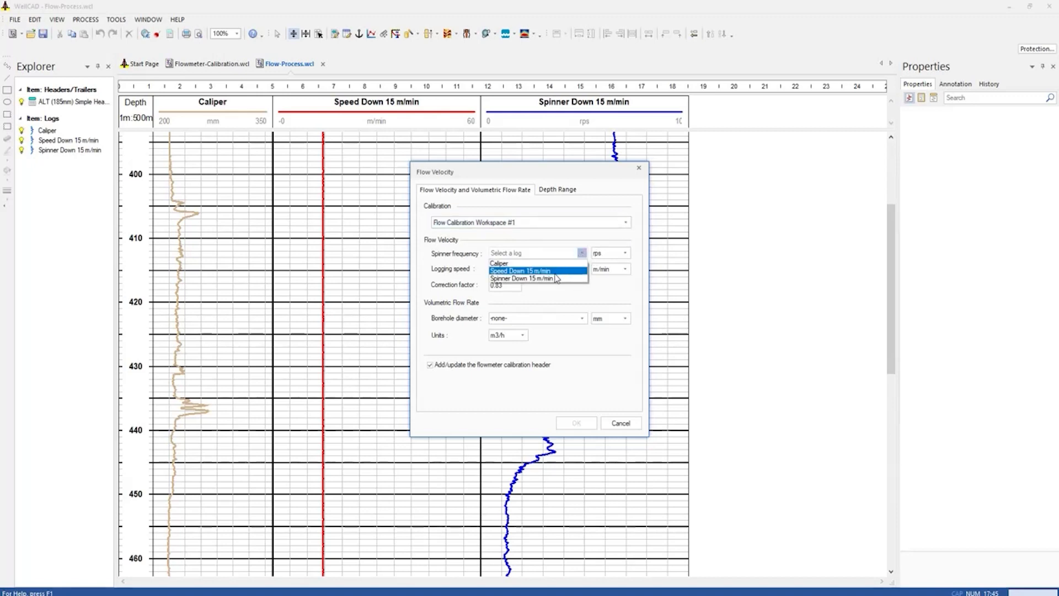
click(560, 277)
click(582, 271)
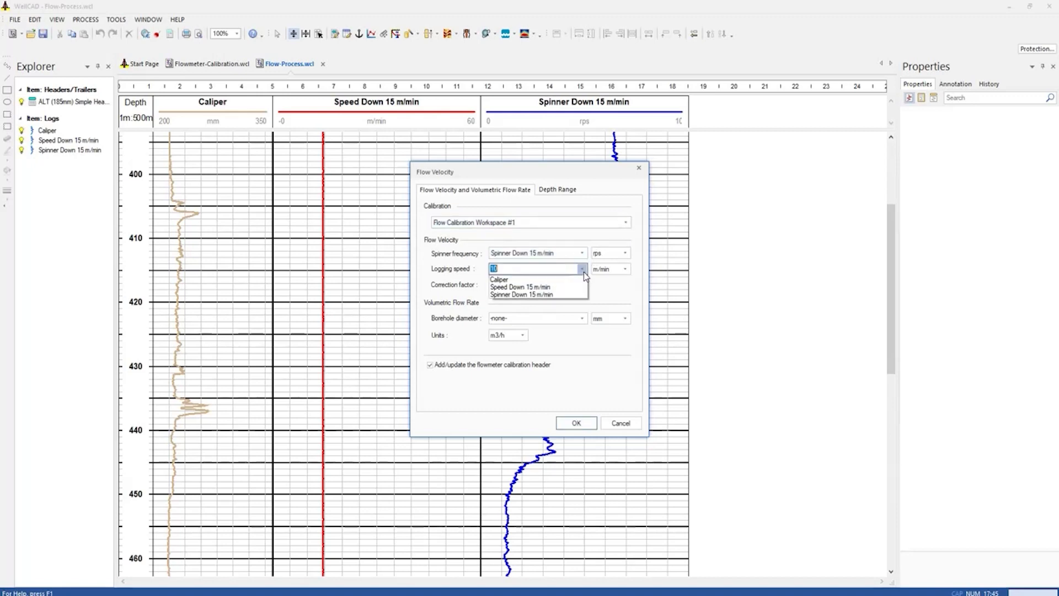
click(560, 288)
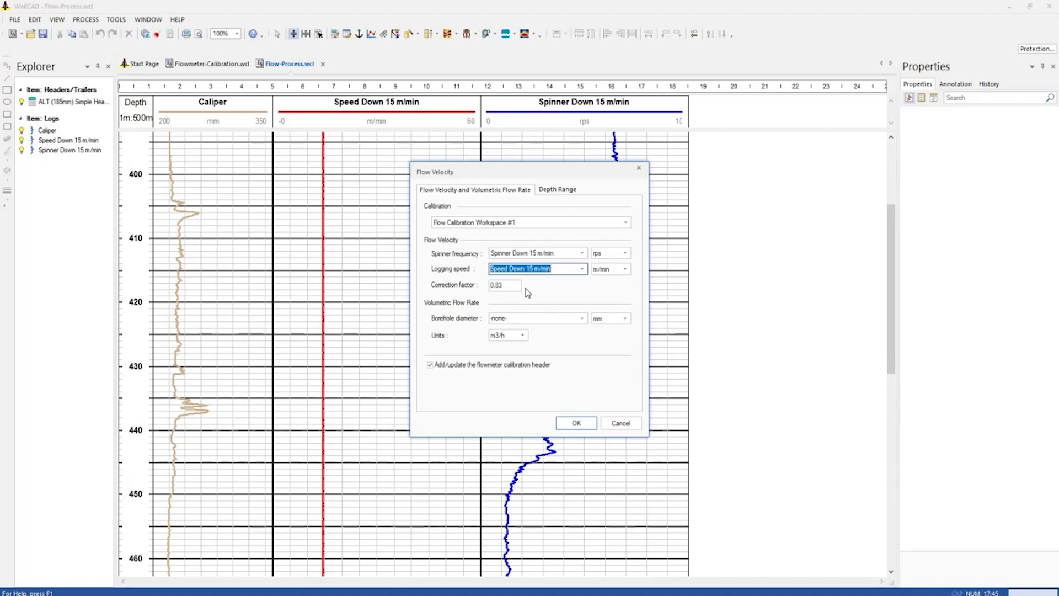
click(582, 320)
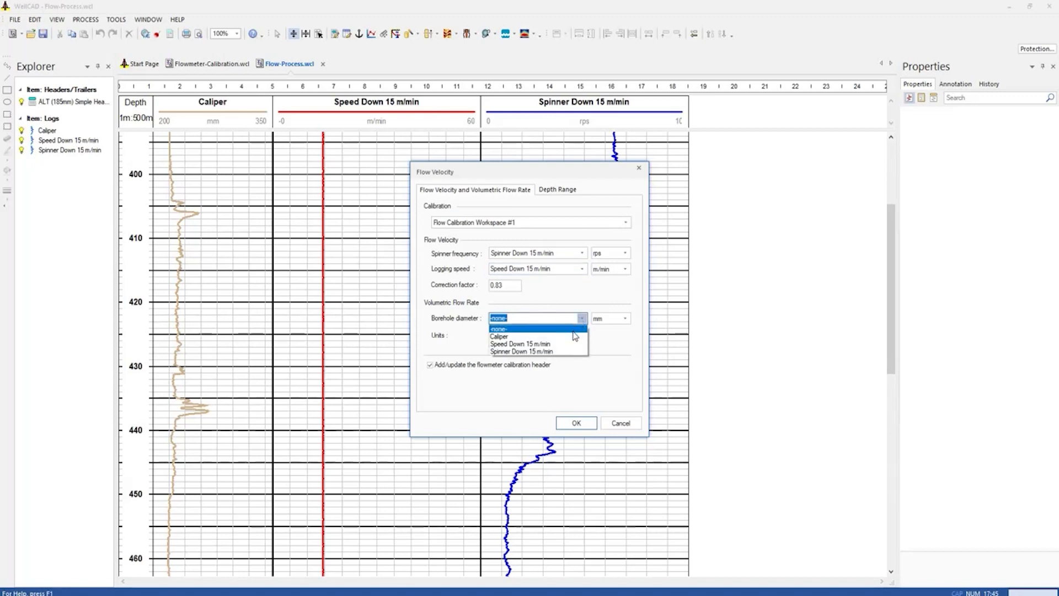
click(574, 337)
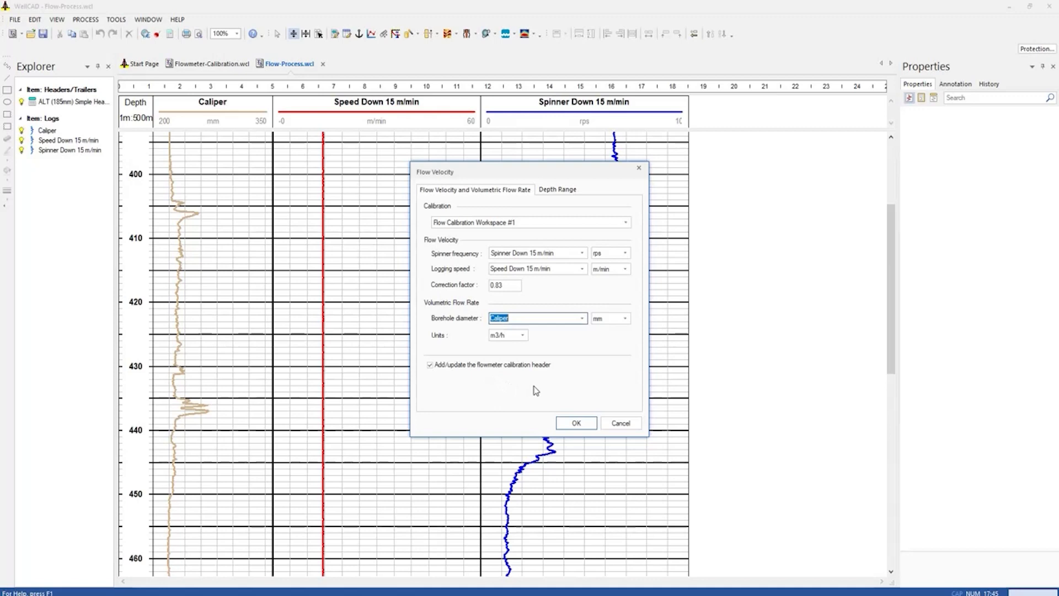
click(581, 429)
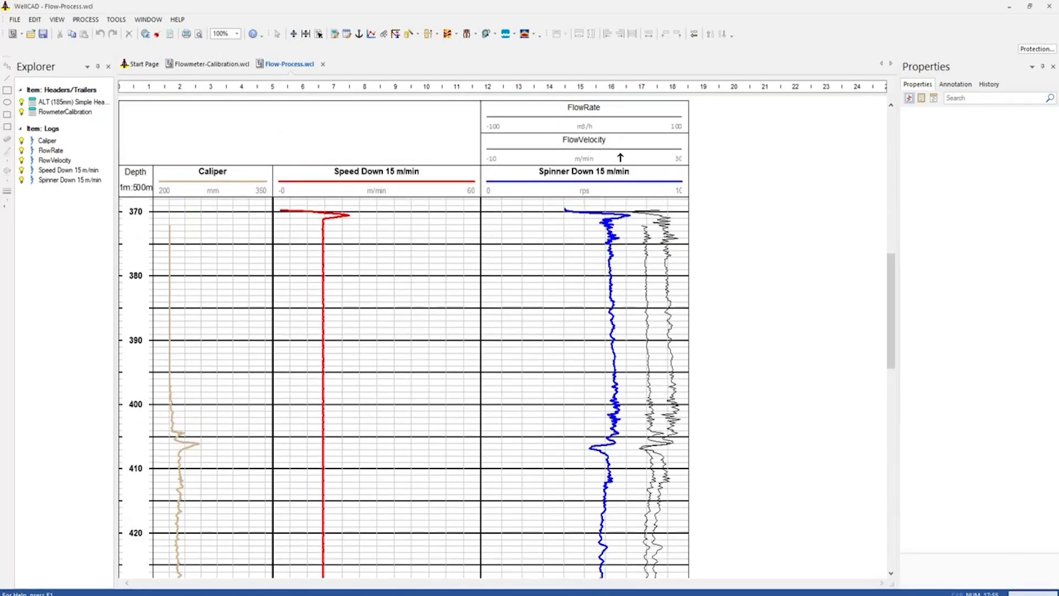
Inspect the computed FlowRate log's properties and view its curve along the borehole
click(602, 125)
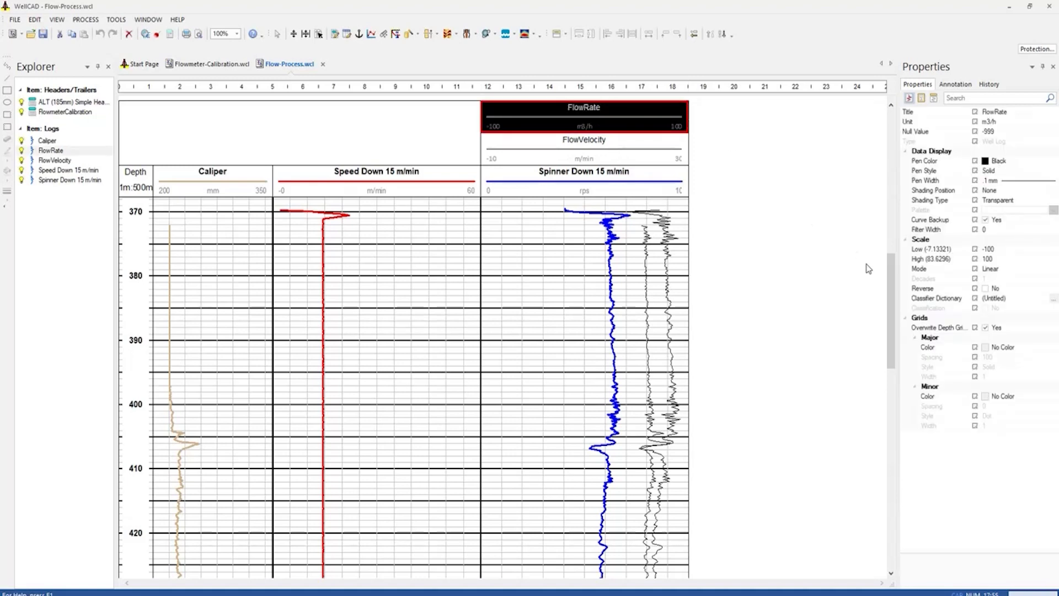
drag(892, 309, 897, 186)
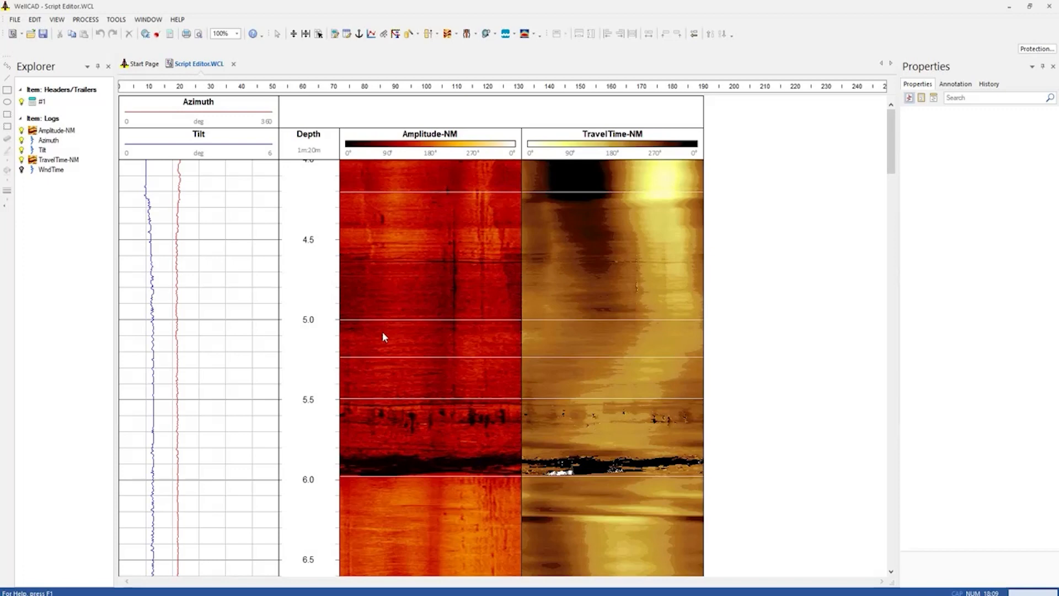
Examine the Amplitude-NM and TravelTime-NM image logs in the Script Editor.WCL document
click(423, 151)
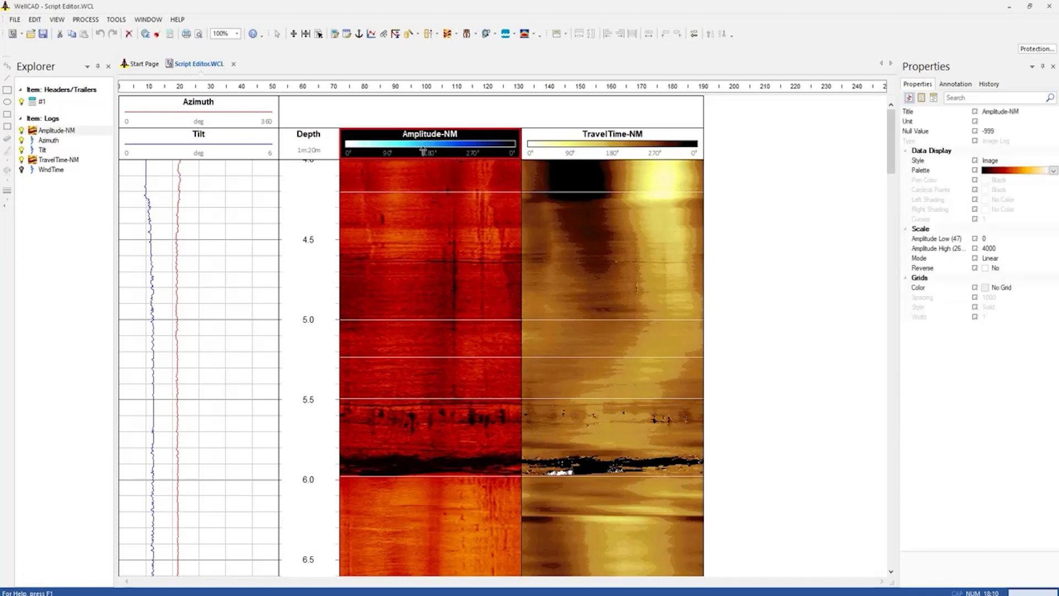
click(593, 149)
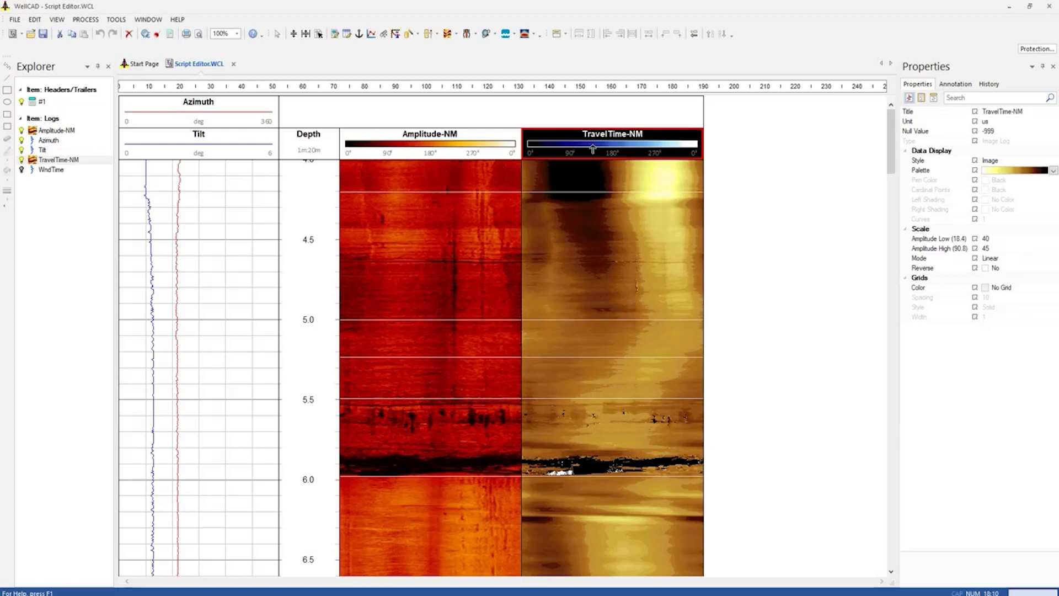
click(499, 285)
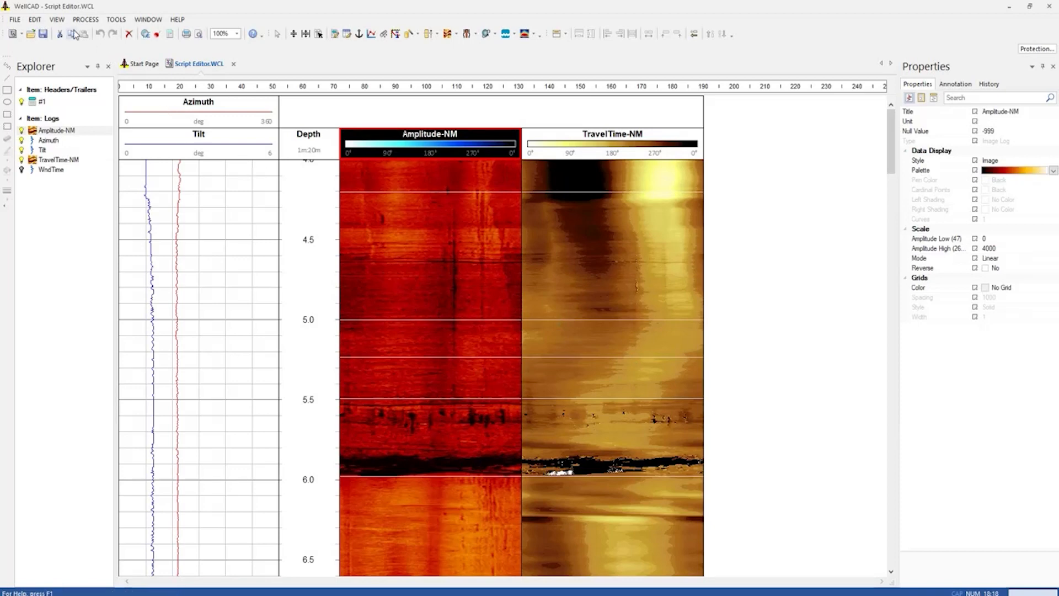
Display the Script Editor and create a new VB script
click(57, 20)
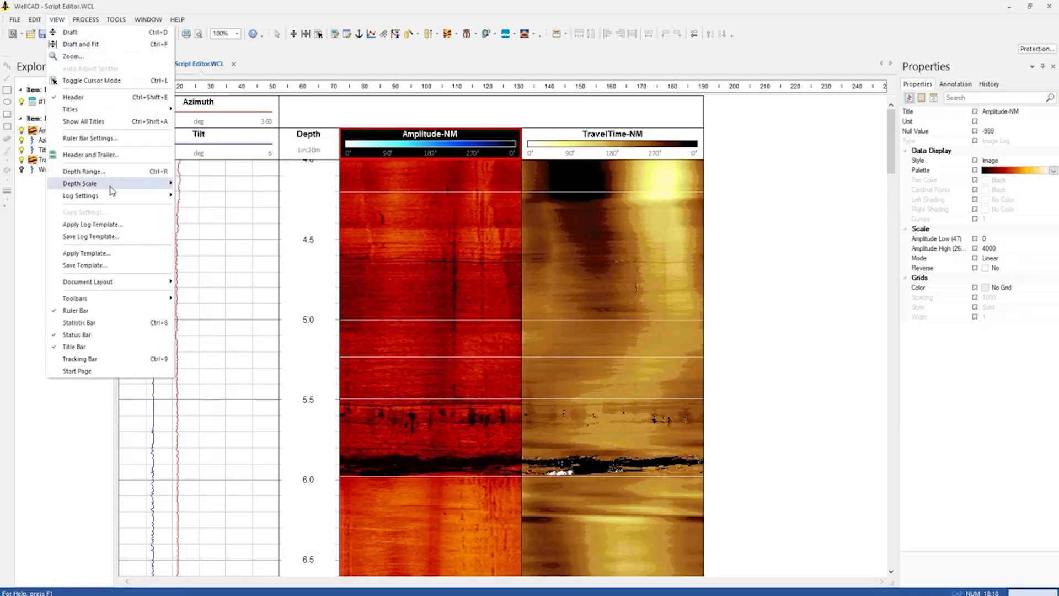
mouse_move(133, 301)
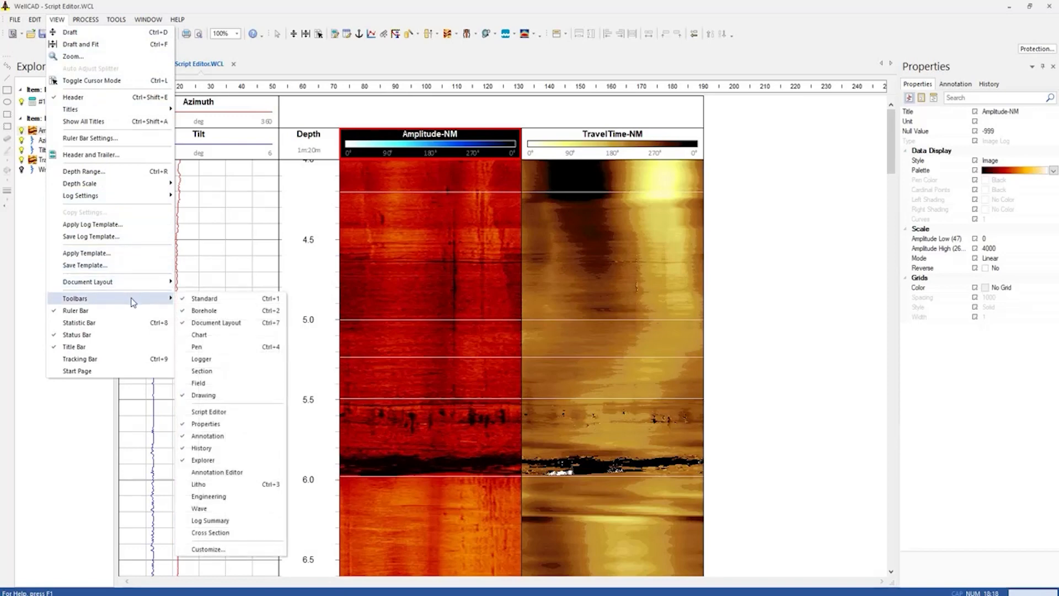
click(246, 414)
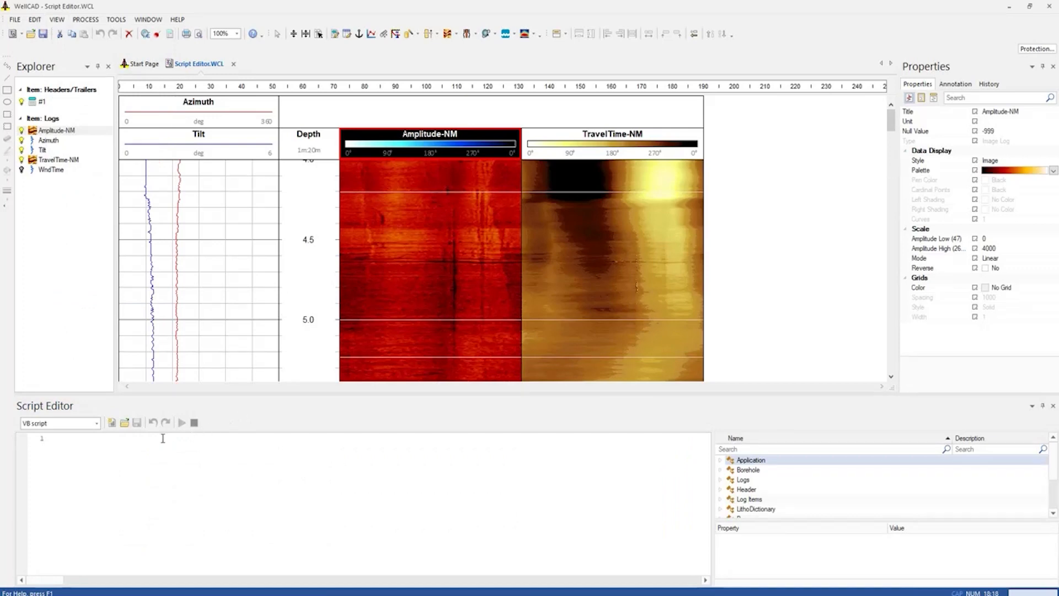
click(112, 423)
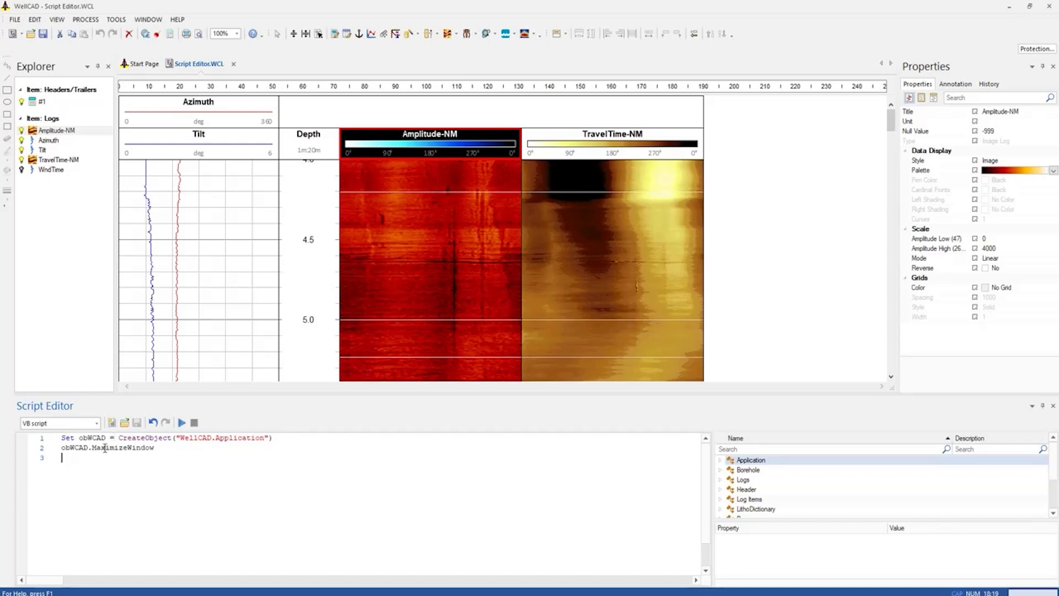
Add the Application object's GetActiveBorehole method to the script after the MaximizeWindow line
drag(104, 438, 80, 438)
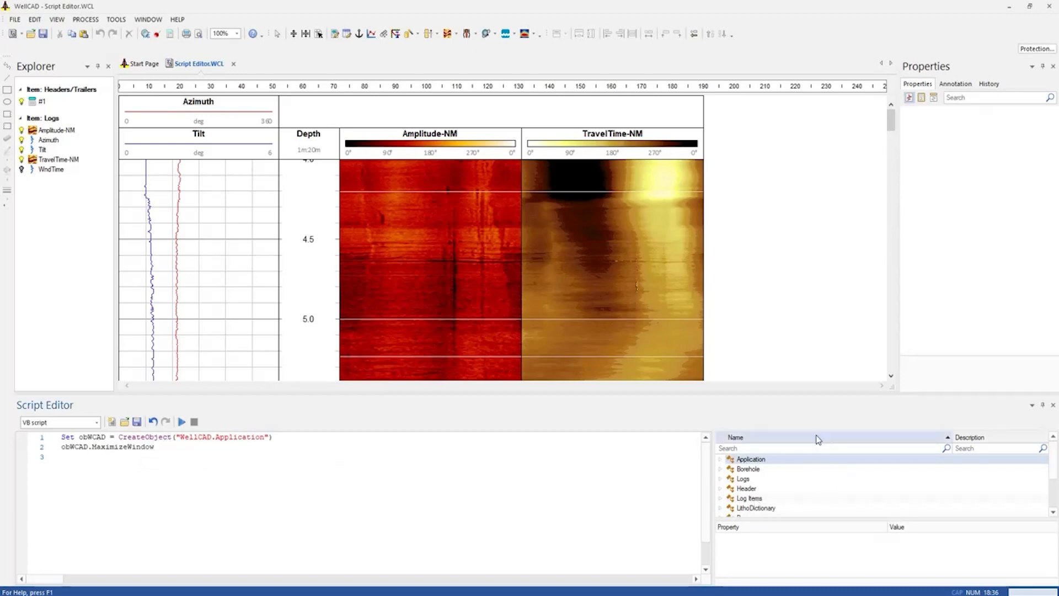
click(721, 460)
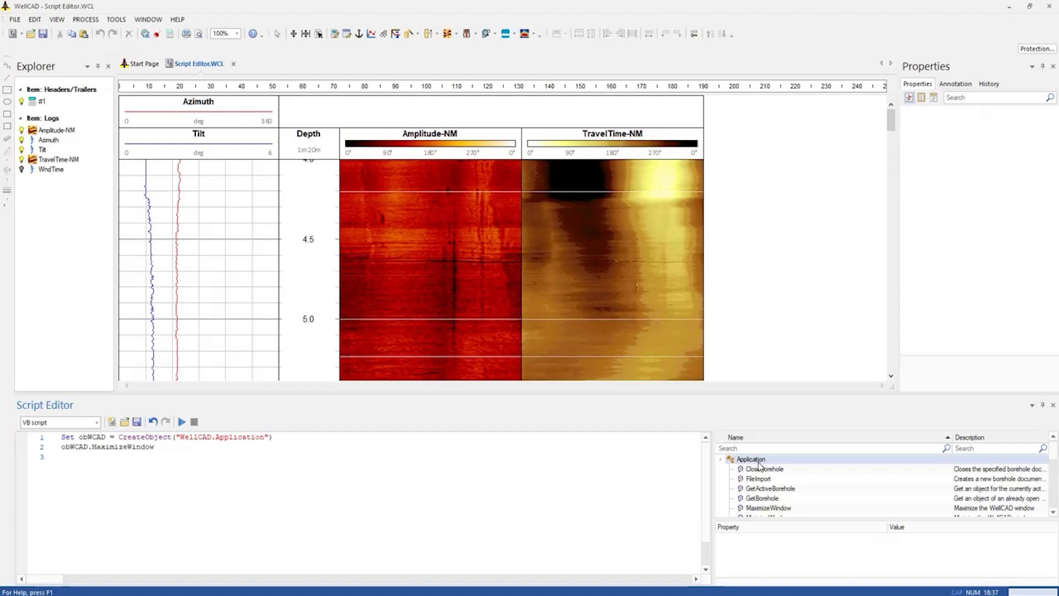
double_click(809, 491)
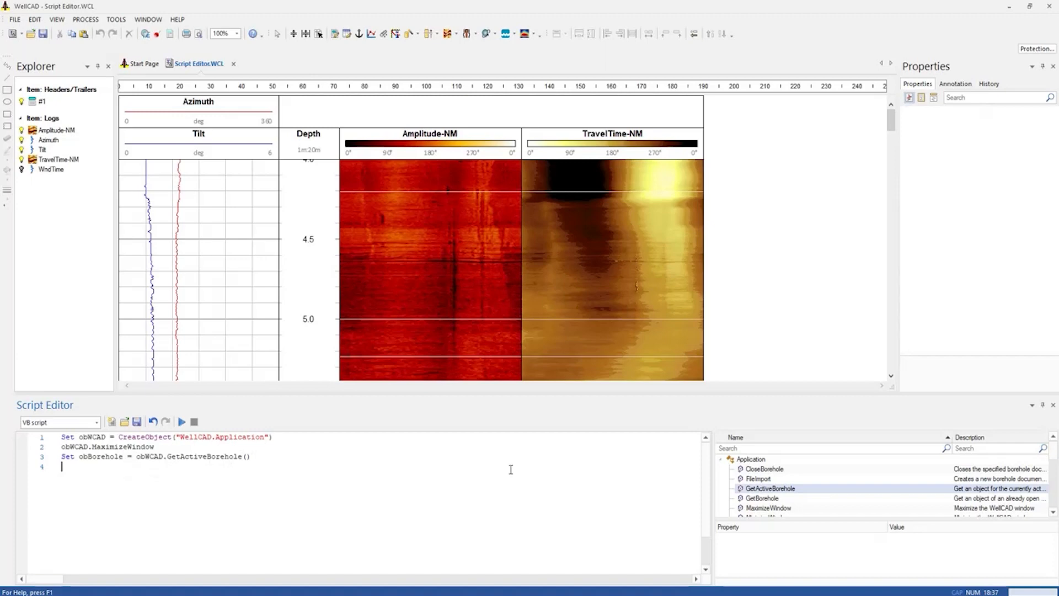
Add the CorrectBadTraces method from the Borehole object's Image processes to the script
click(721, 459)
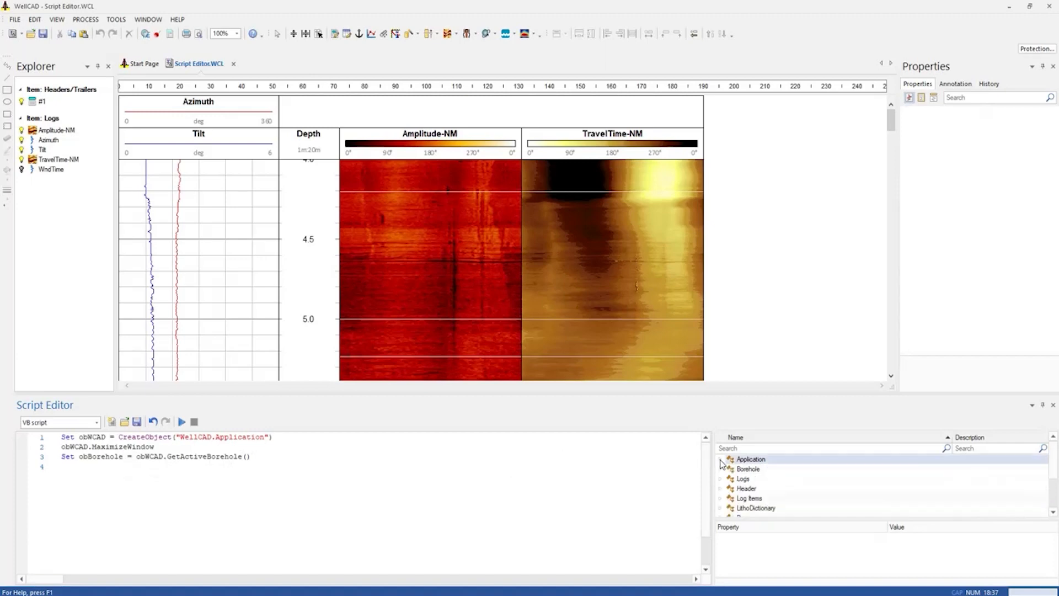
click(721, 470)
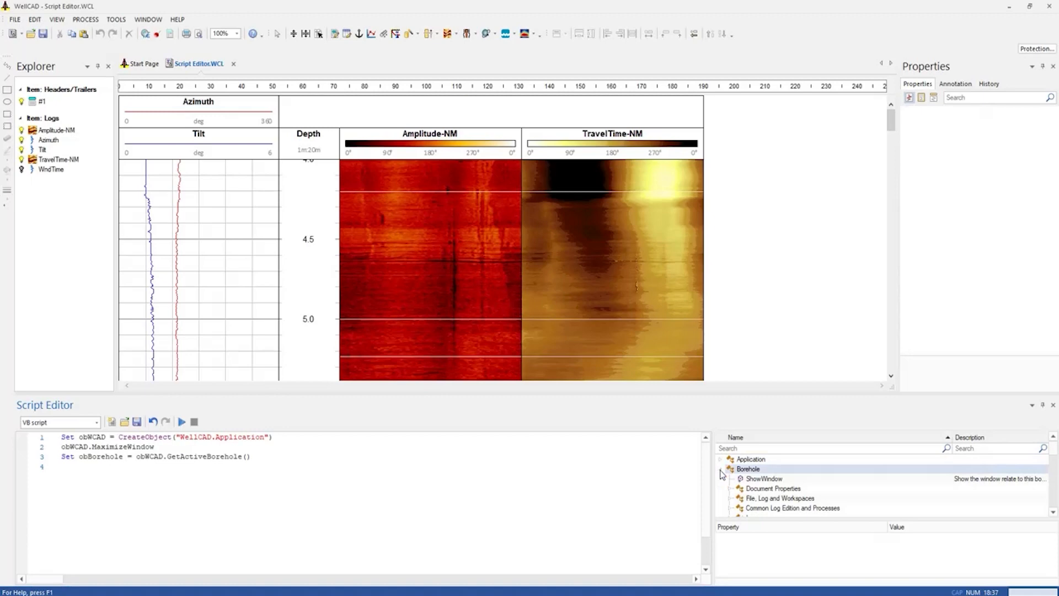
scroll(1057, 455, down, 2)
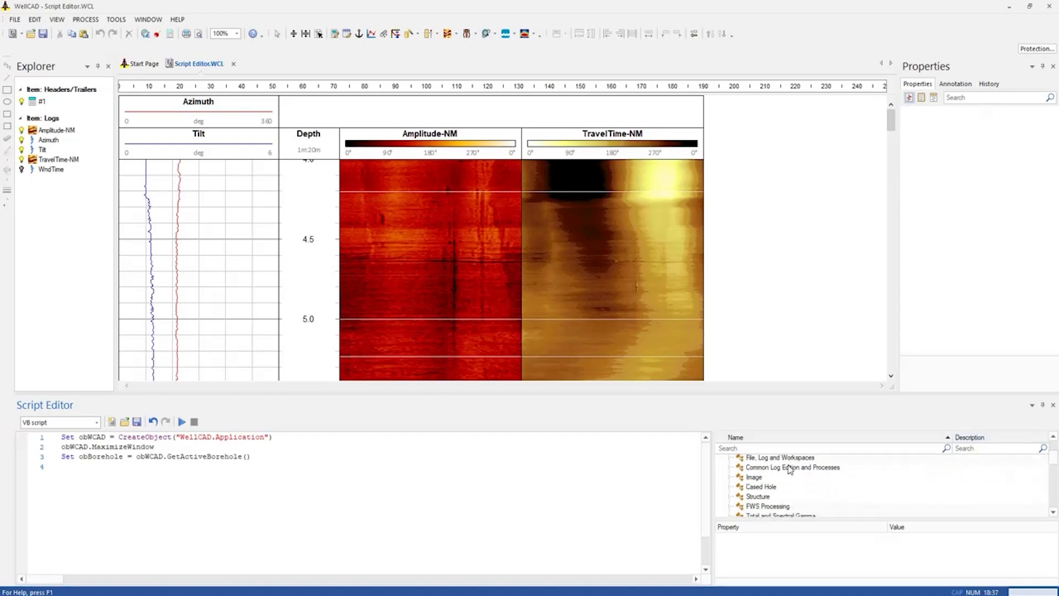
click(733, 478)
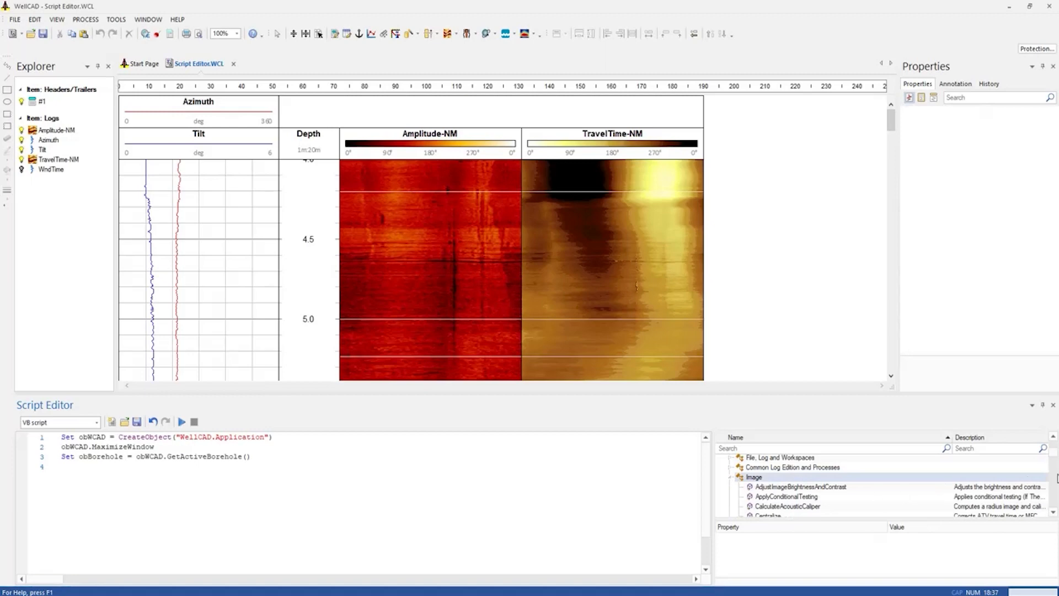
scroll(1055, 464, down, 2)
drag(1053, 459, 1053, 459)
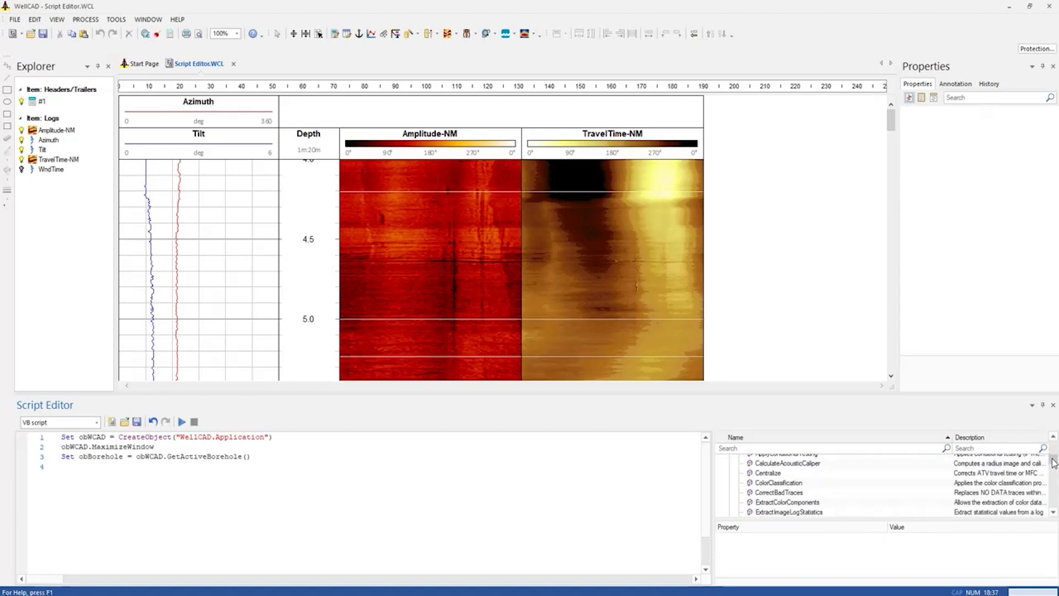
double_click(791, 494)
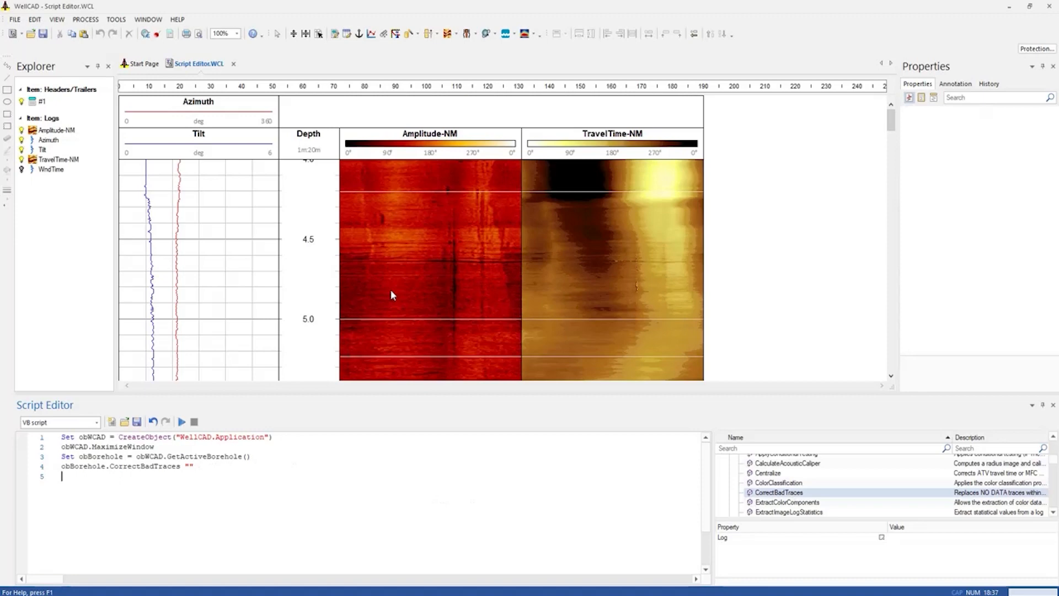
Enter the log title Amplitude-NM as the argument of the CorrectBadTraces call
click(427, 140)
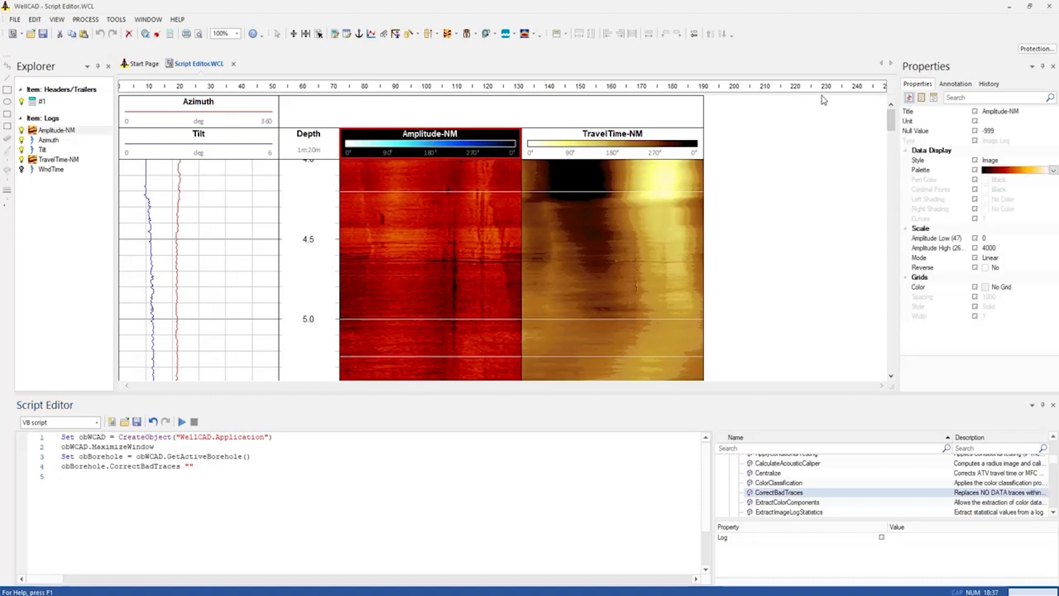
click(1022, 111)
key(ctrl+c)
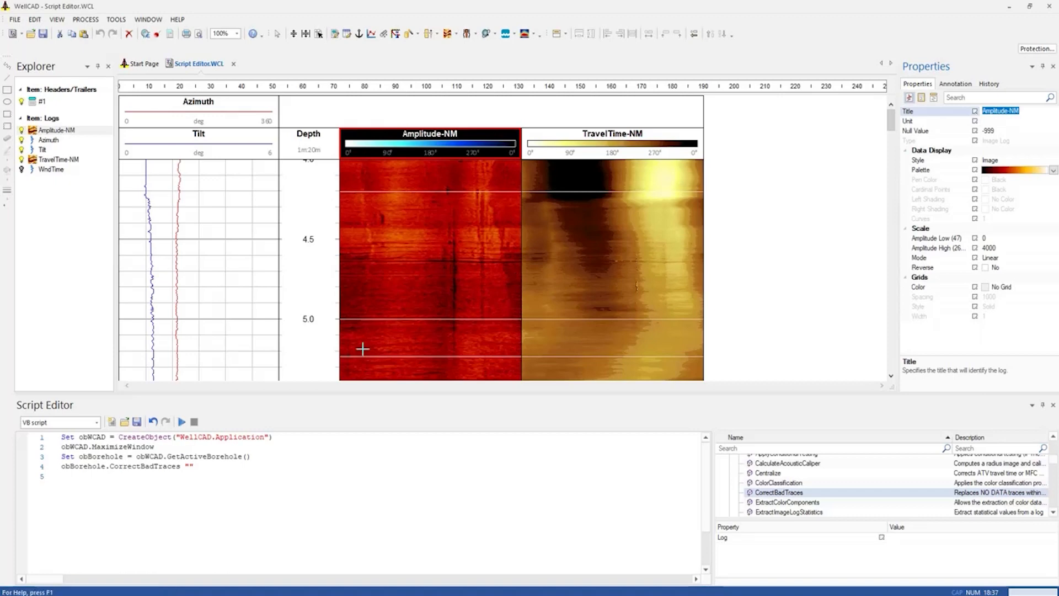
click(191, 466)
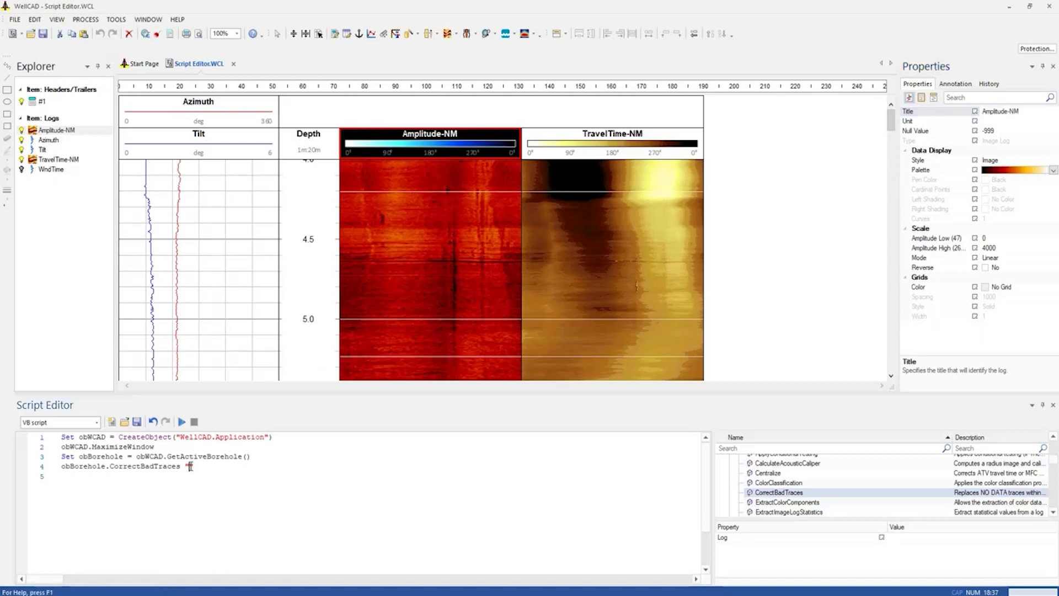
key(ctrl+v)
Add a second CorrectBadTraces call and set its Log property to TravelTime-NM
double_click(780, 493)
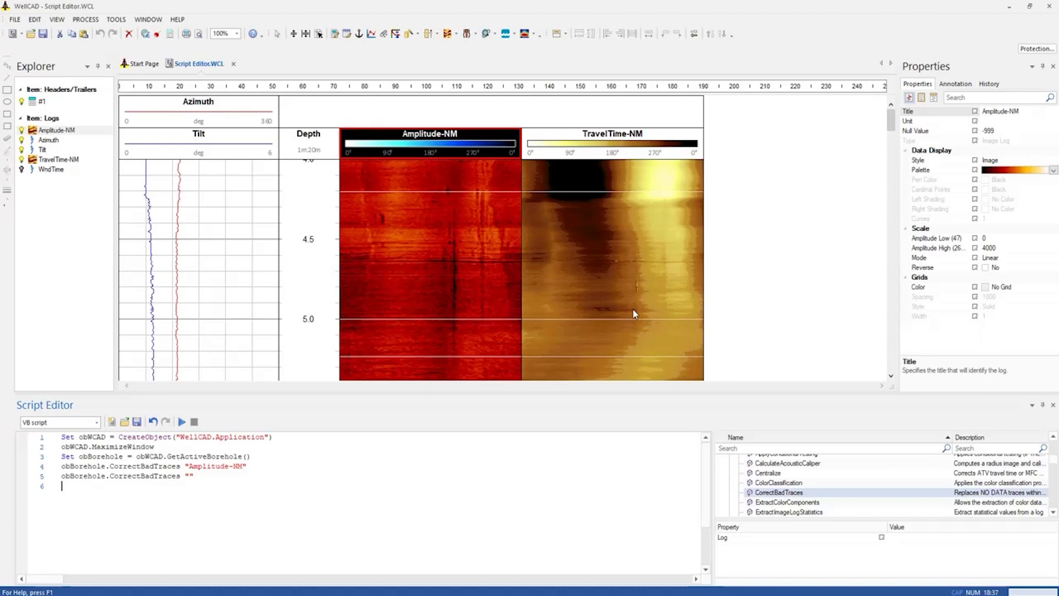
click(622, 151)
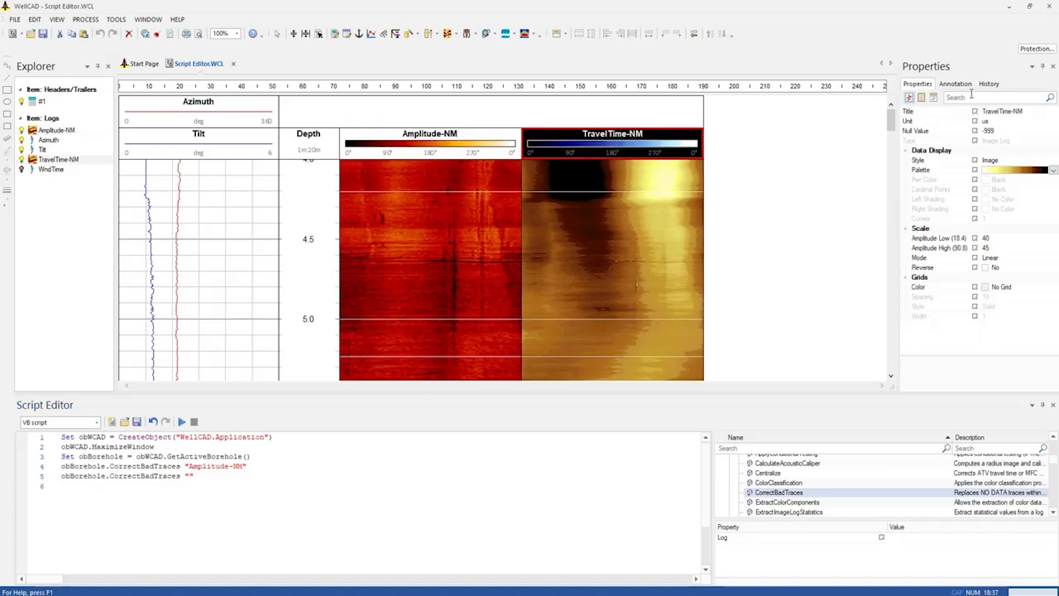
click(1032, 115)
drag(1032, 114, 958, 117)
key(ctrl+c)
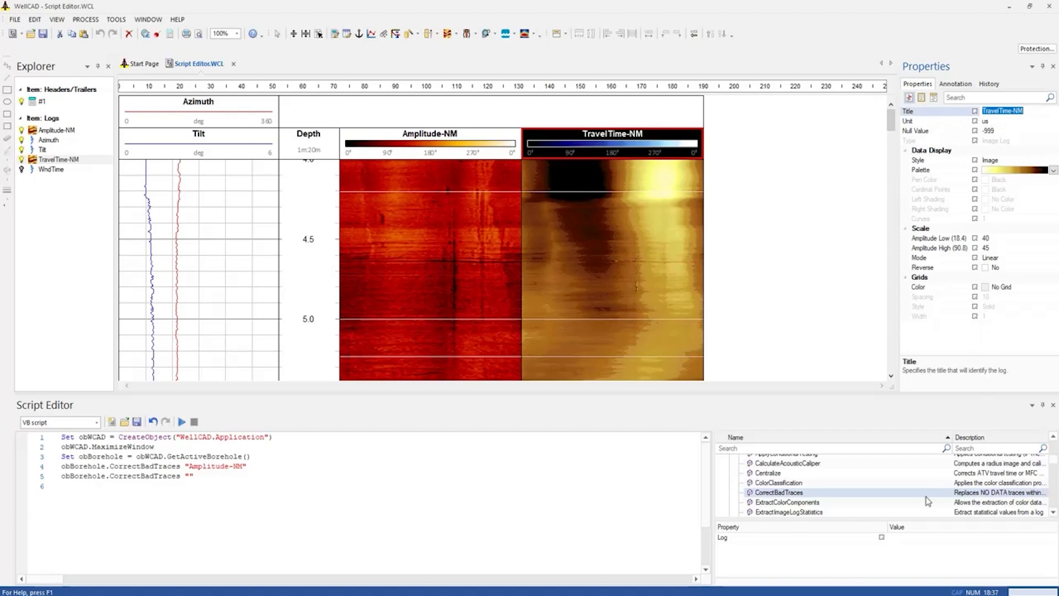
click(905, 541)
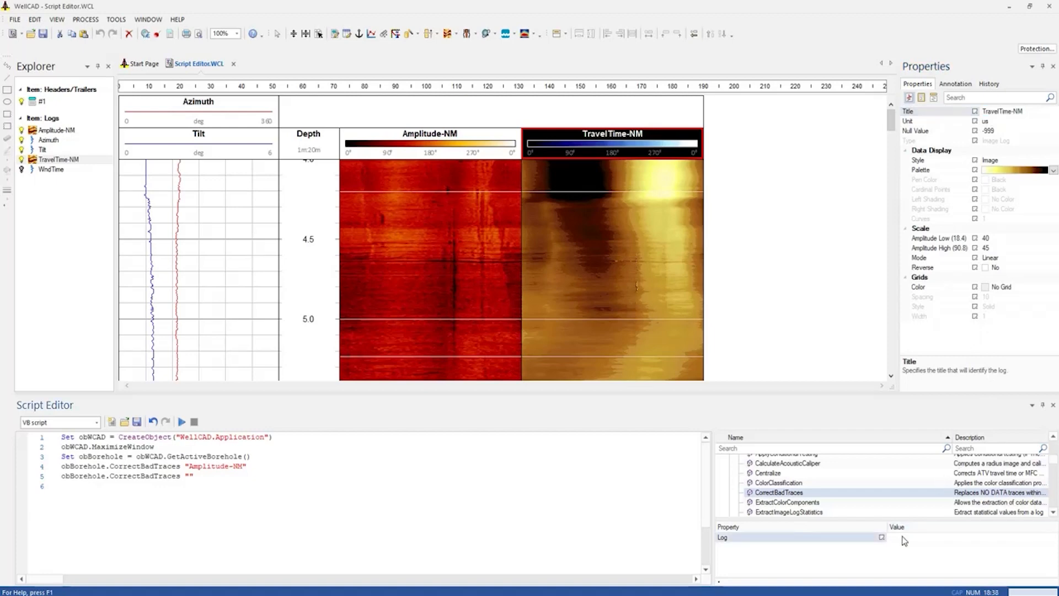
key(ctrl+v)
key(Return)
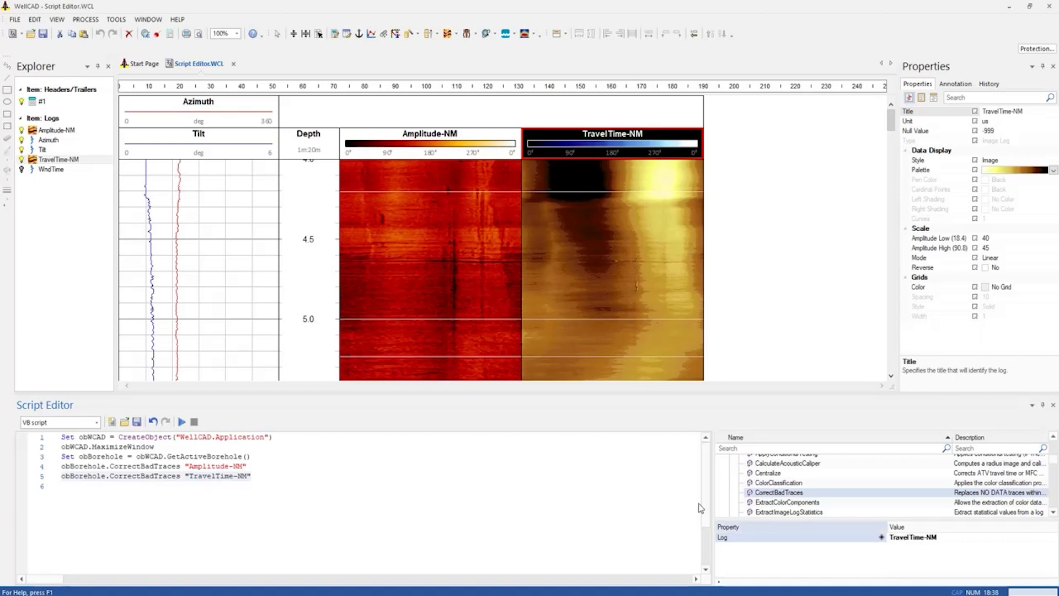
Add the FilterImageLog method on a new line below the CorrectBadTraces calls
click(72, 487)
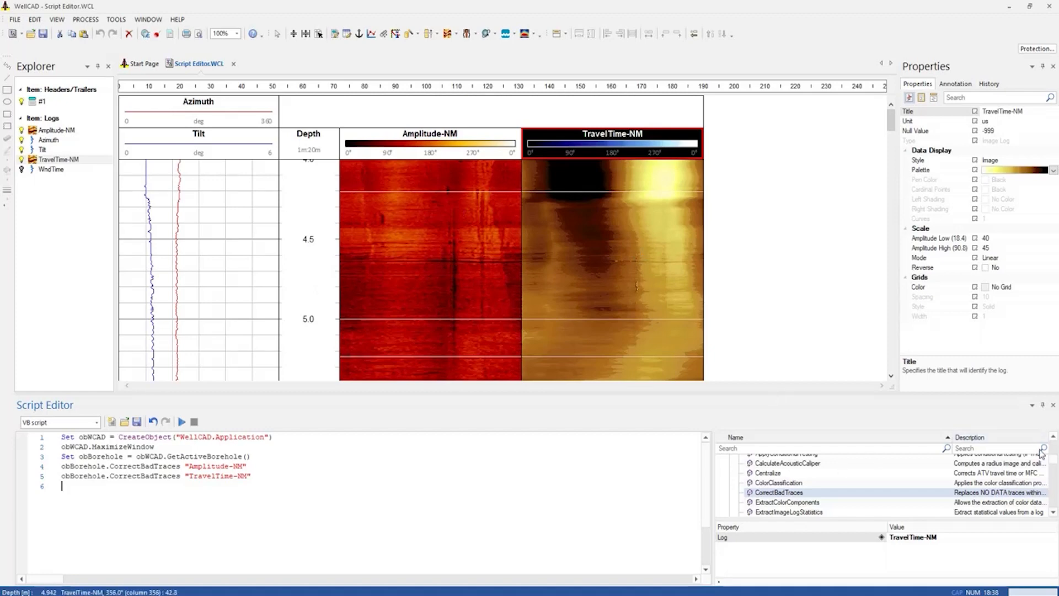
click(1054, 513)
click(1053, 513)
click(1053, 513)
click(1053, 513)
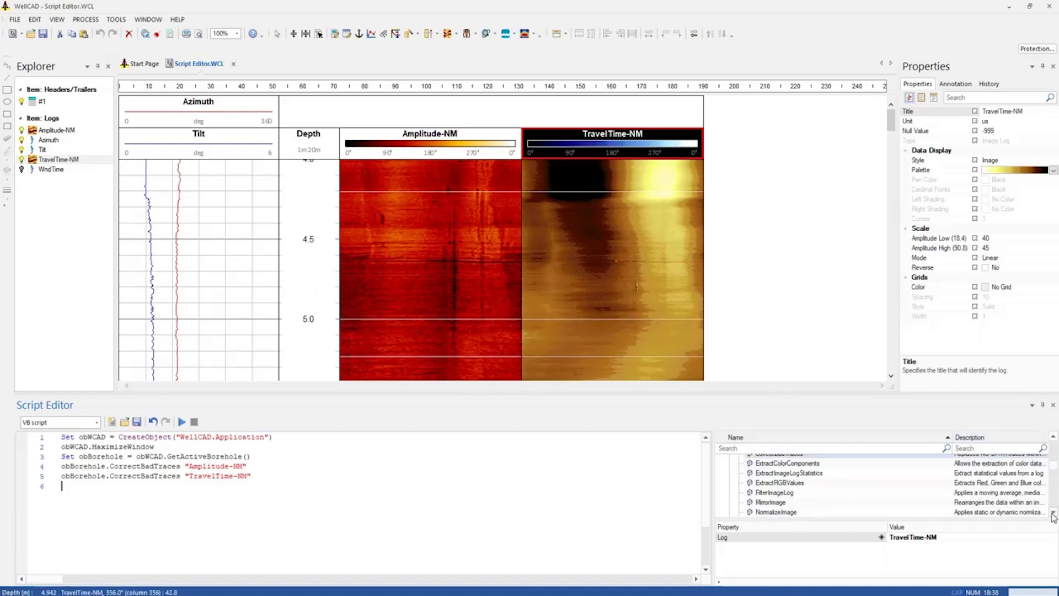
double_click(809, 497)
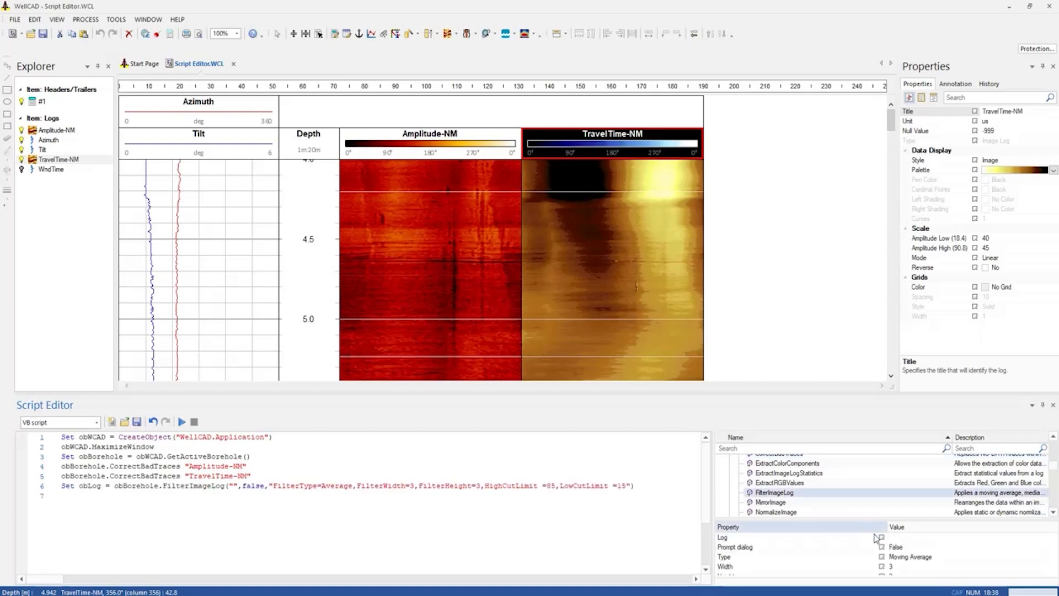
Set the FilterImageLog call's Log to TravelTime-NM and its filter type to Median
click(903, 541)
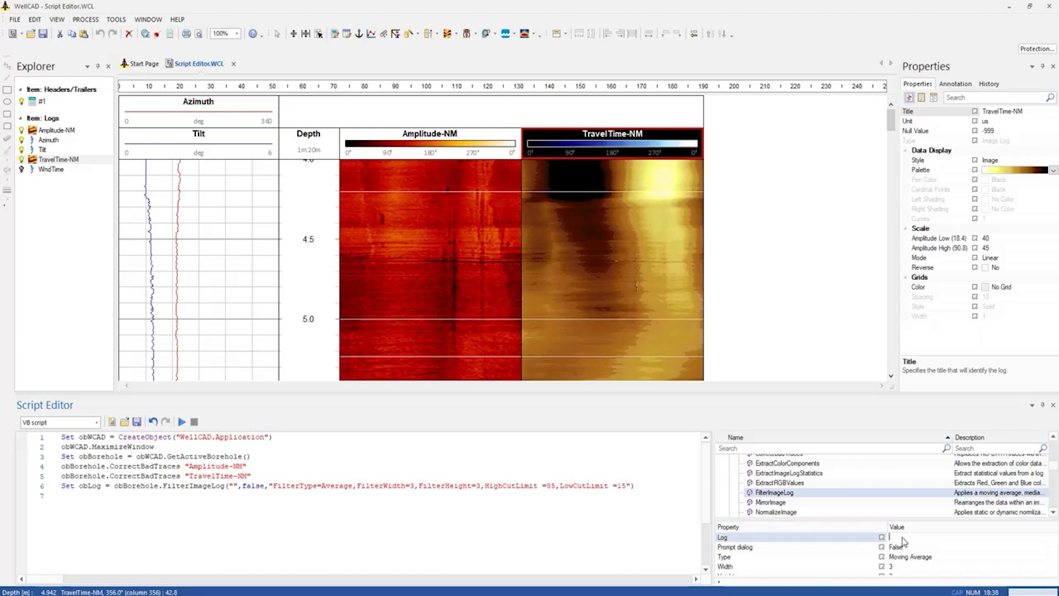
text(TravelTime-NM)
click(946, 558)
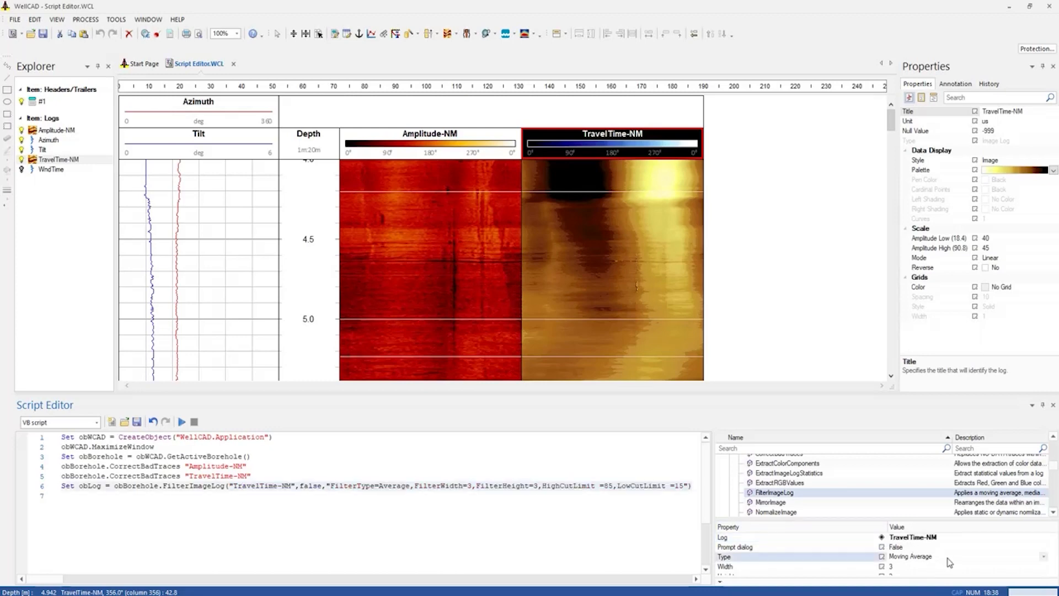
click(1044, 558)
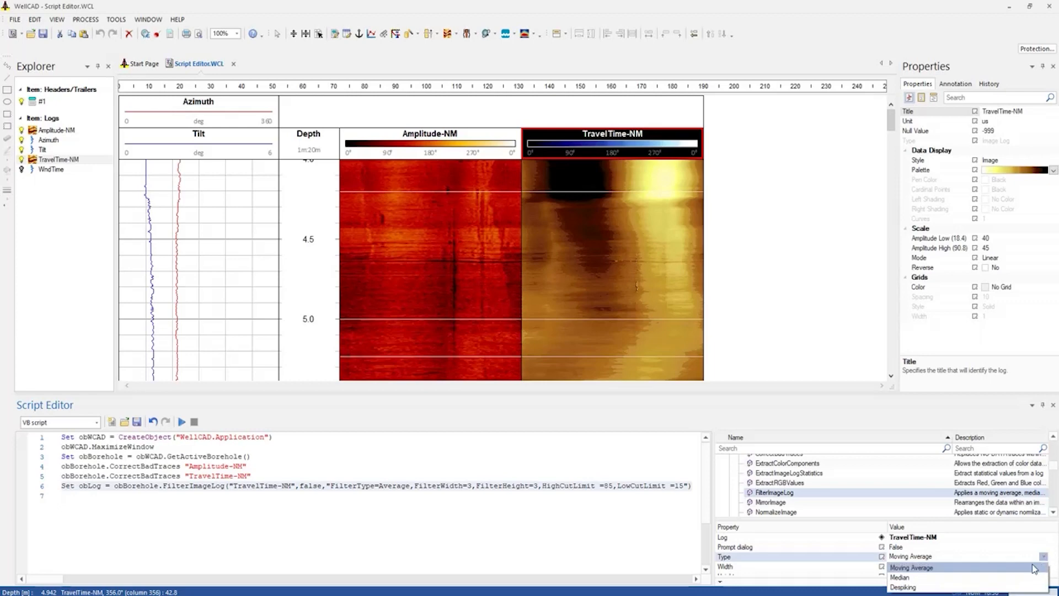
click(1020, 582)
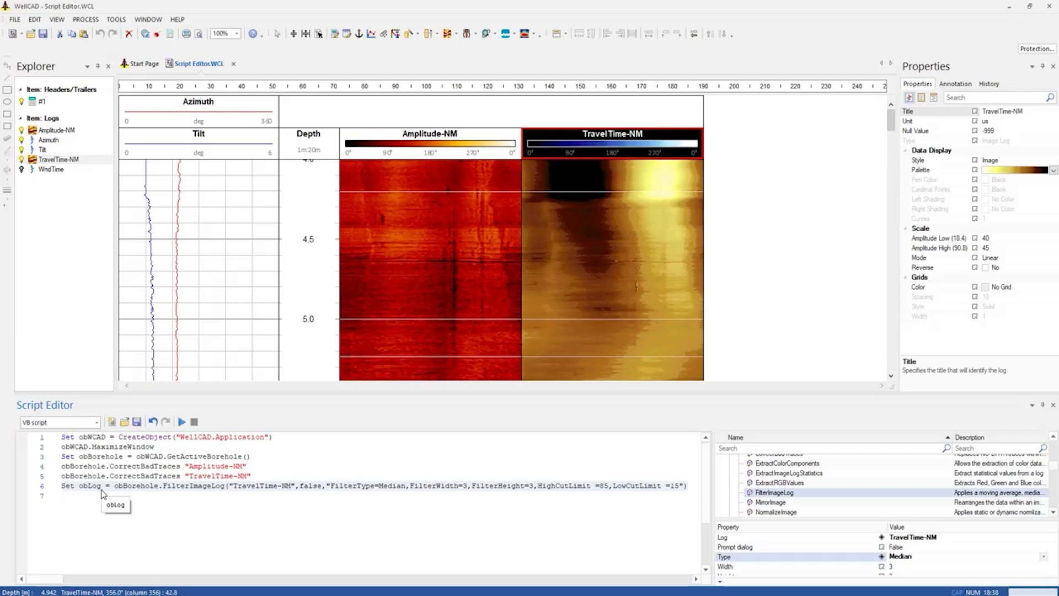
Add the final script line obLog.Name = "TT filtered" to name the filtered log
click(85, 500)
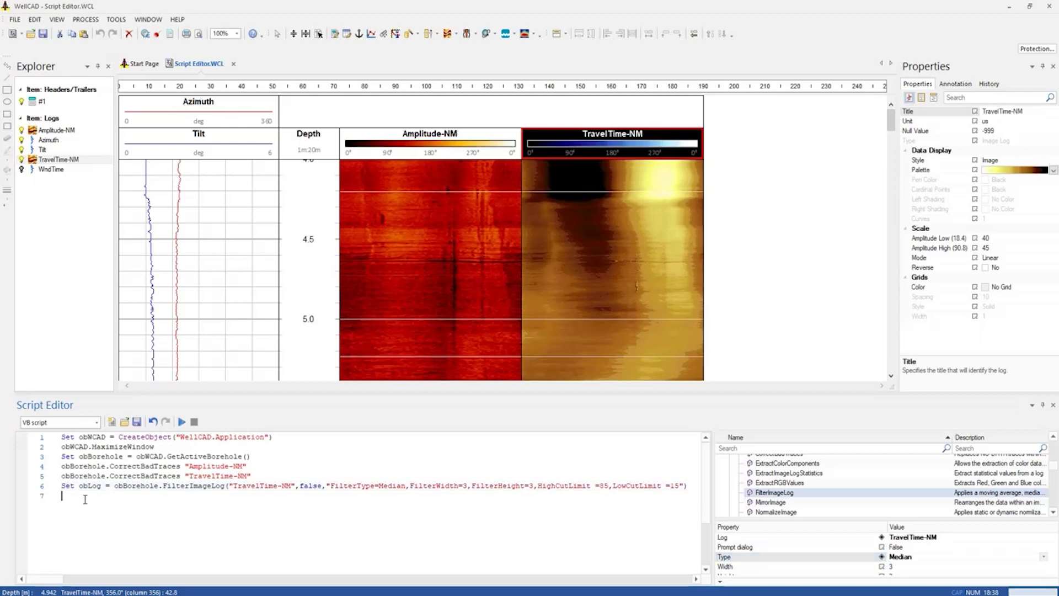
text(obLog)
key(Escape)
text(.Nmae)
key(BackSpace)
key(BackSpace)
key(BackSpace)
text(ame)
text( = "")
text(TT)
text( filtered)
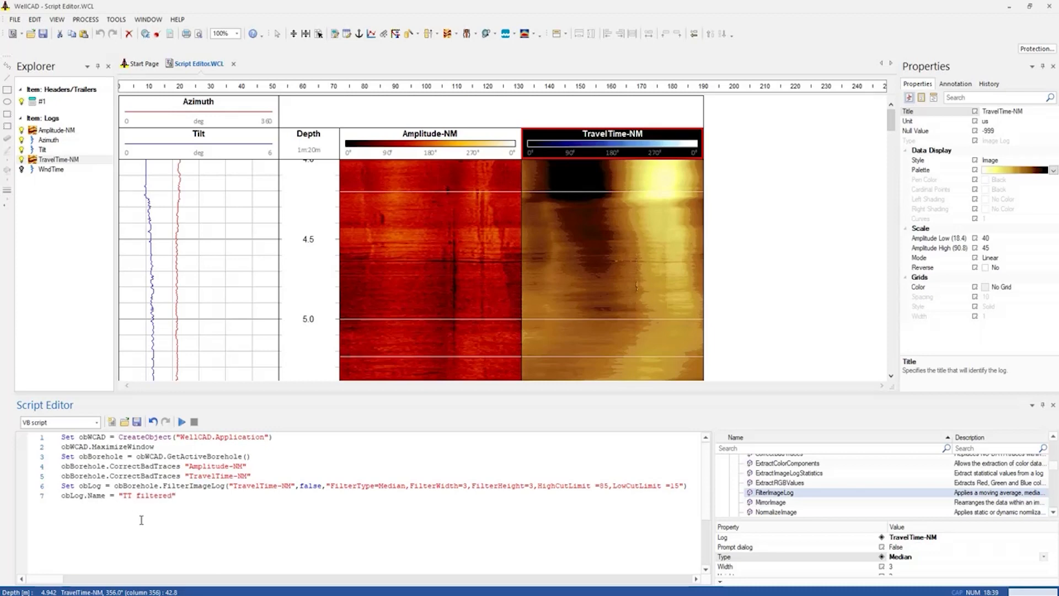
Run the finished script on the active borehole document and look over the remaining Image methods
click(182, 423)
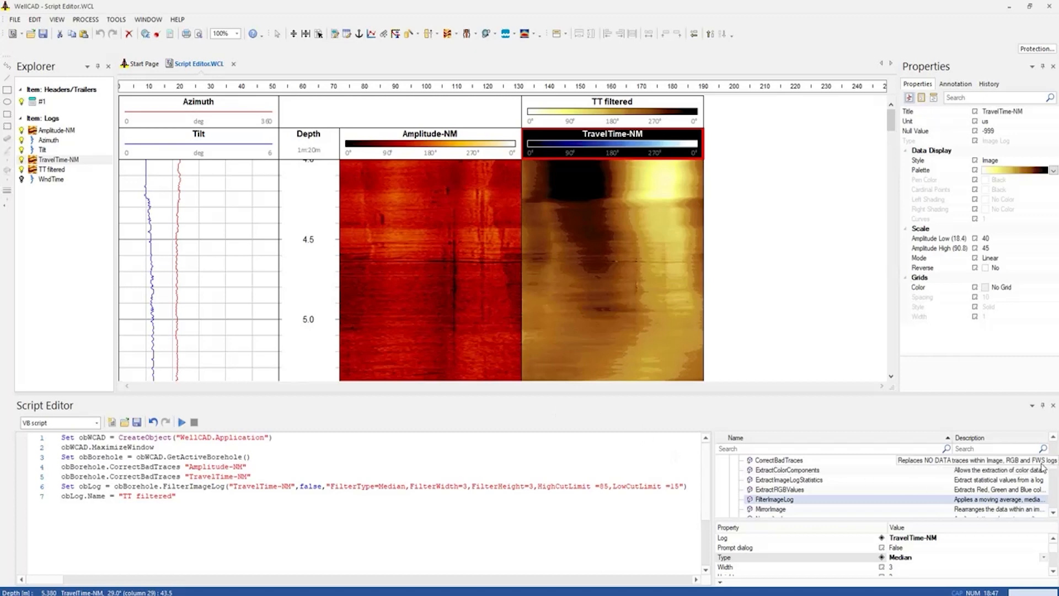
drag(1055, 469, 1056, 479)
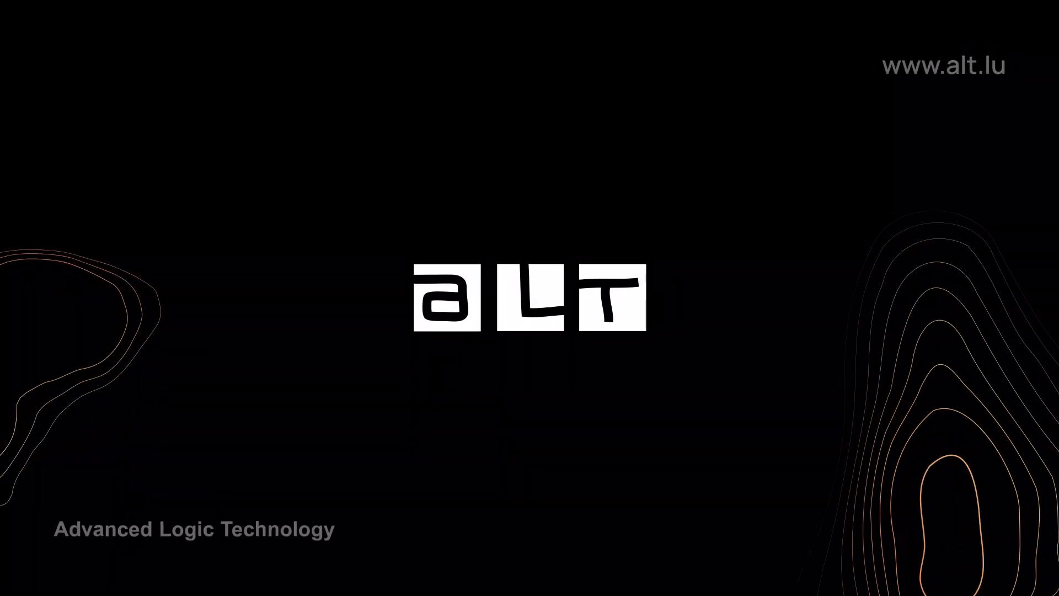